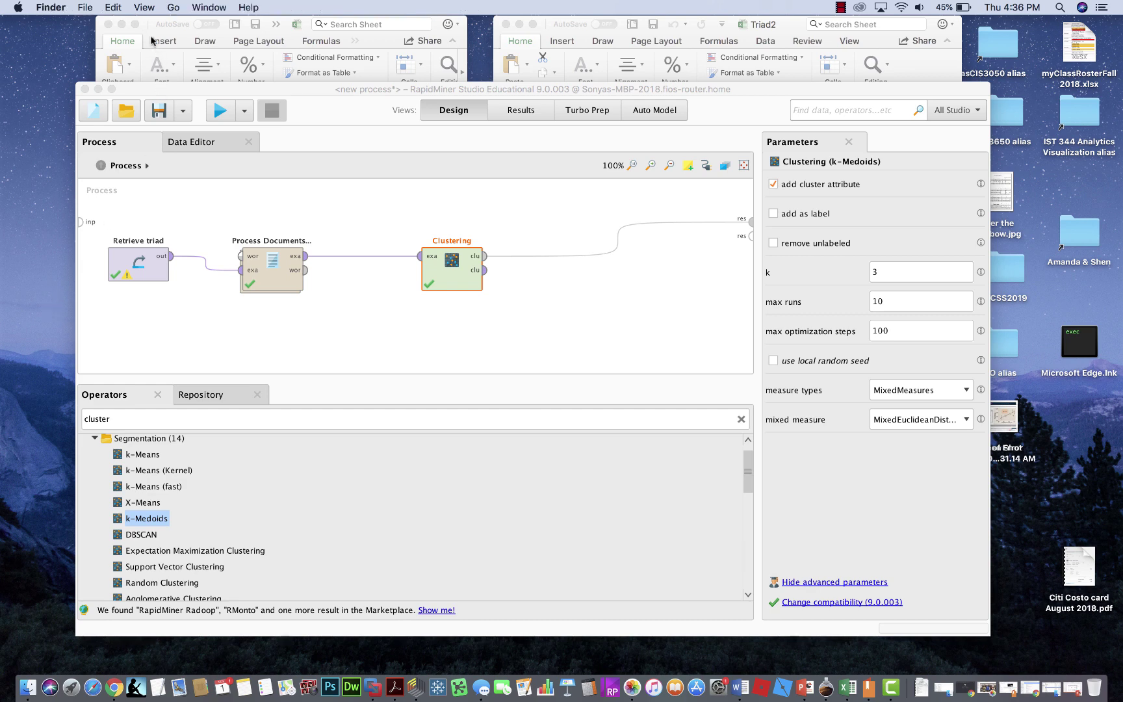
Switch to Excel and examine the comments in the unlabeled workbook and in the labeled Triad2 workbook.
{"action": "left_click", "coordinate": [848, 688]}
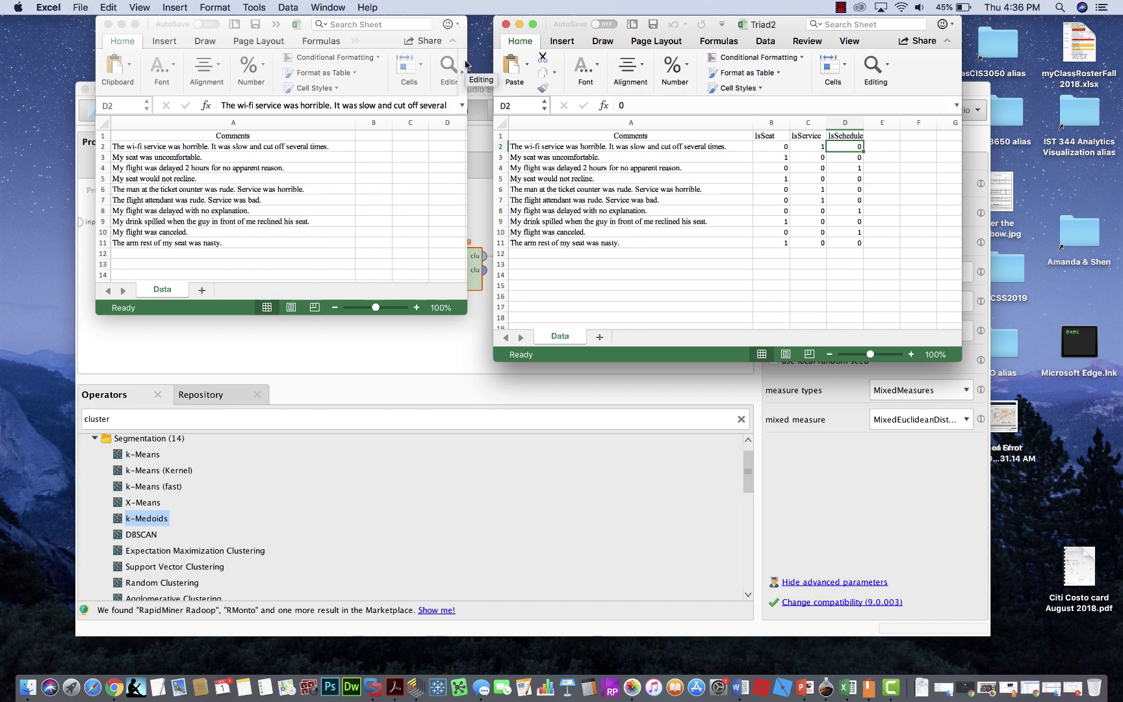
{"action": "left_click", "coordinate": [372, 38]}
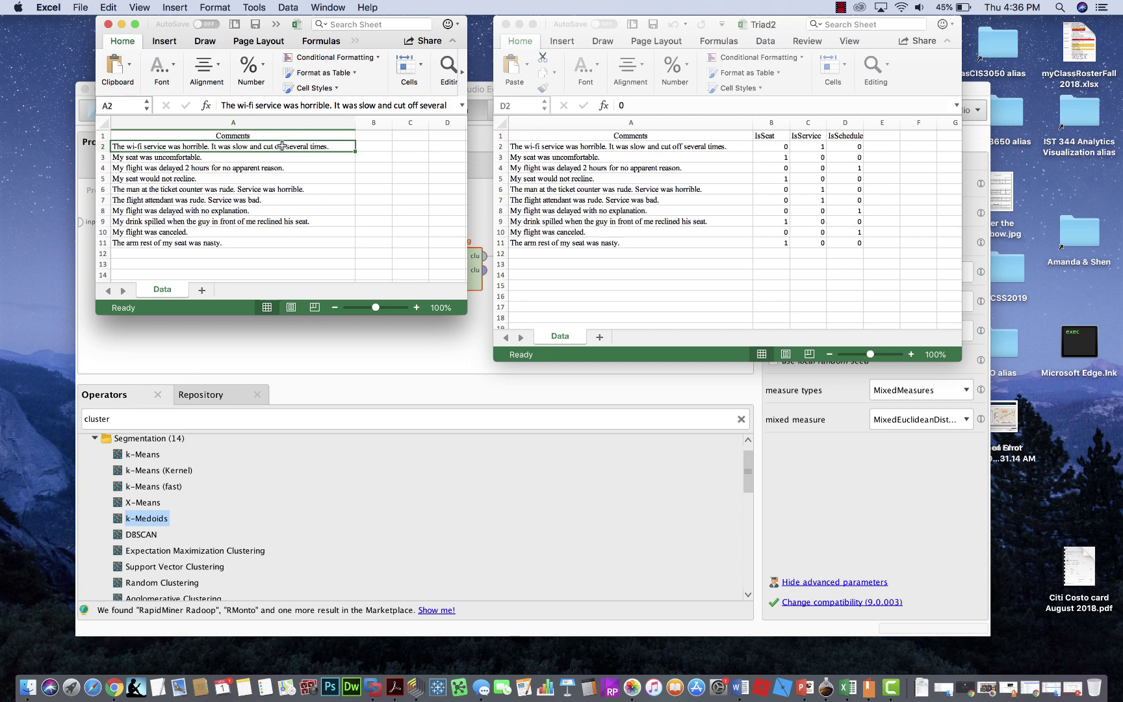
{"action": "left_click_drag", "start_coordinate": [282, 146], "coordinate": [282, 242]}
{"action": "left_click", "coordinate": [727, 285]}
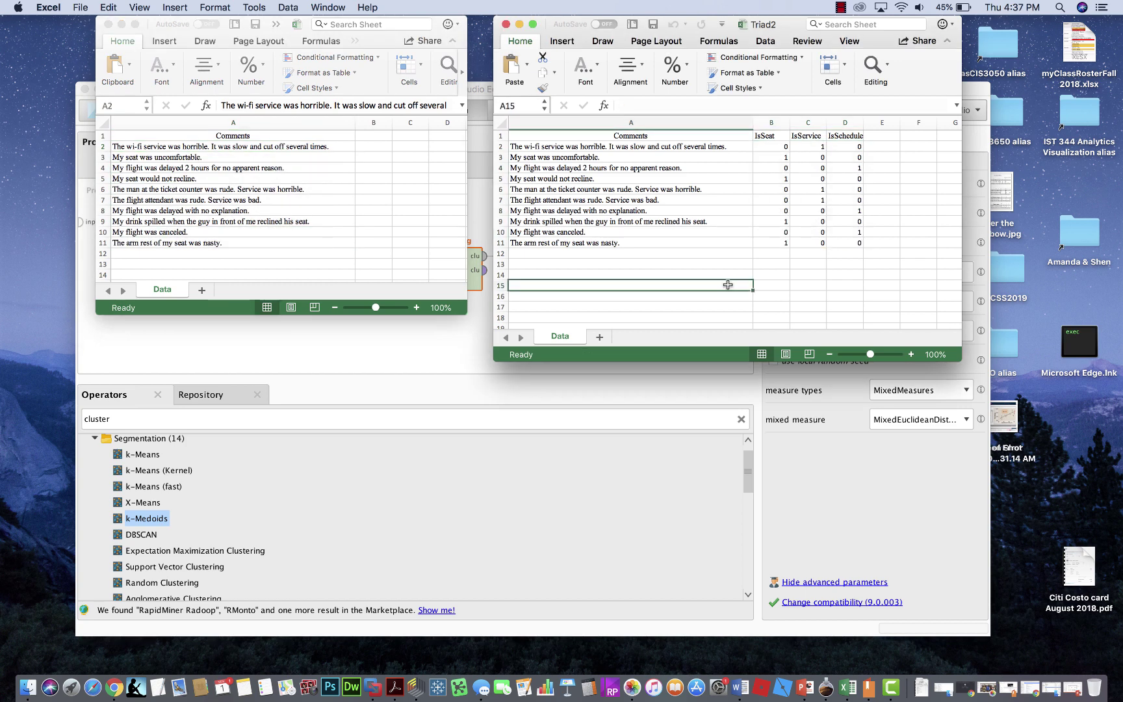
Return to RapidMiner Studio and start a new blank process, discarding the unsaved changes to the current one.
{"action": "left_click", "coordinate": [434, 339]}
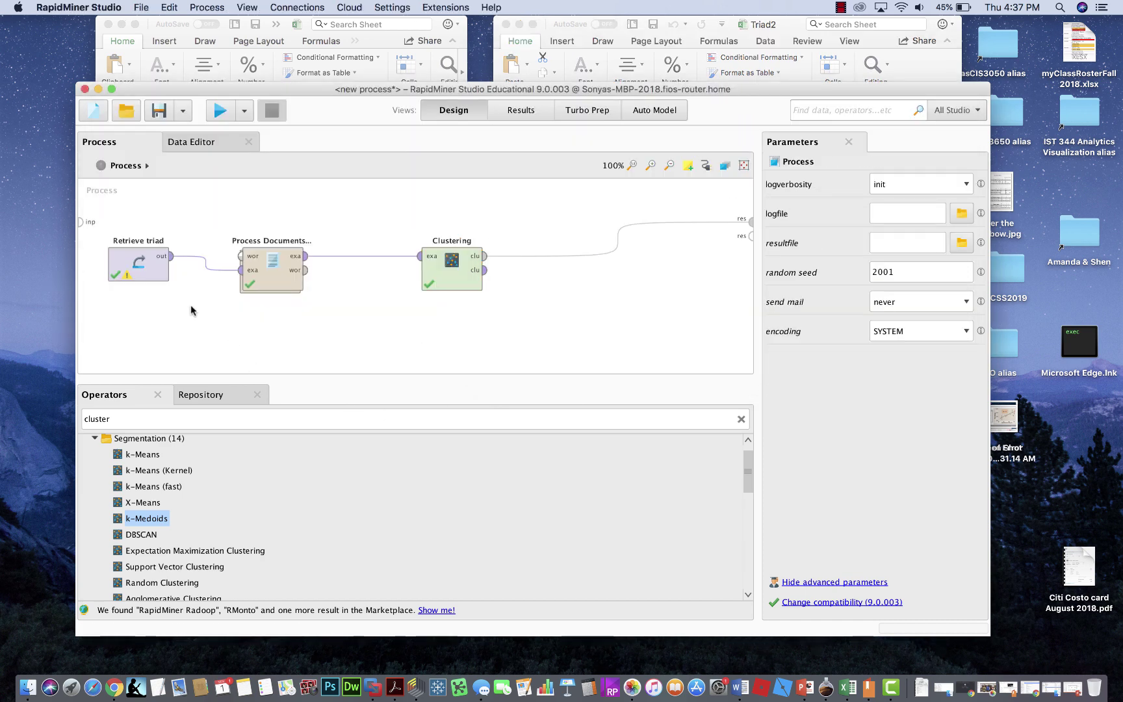
{"action": "left_click", "coordinate": [268, 281]}
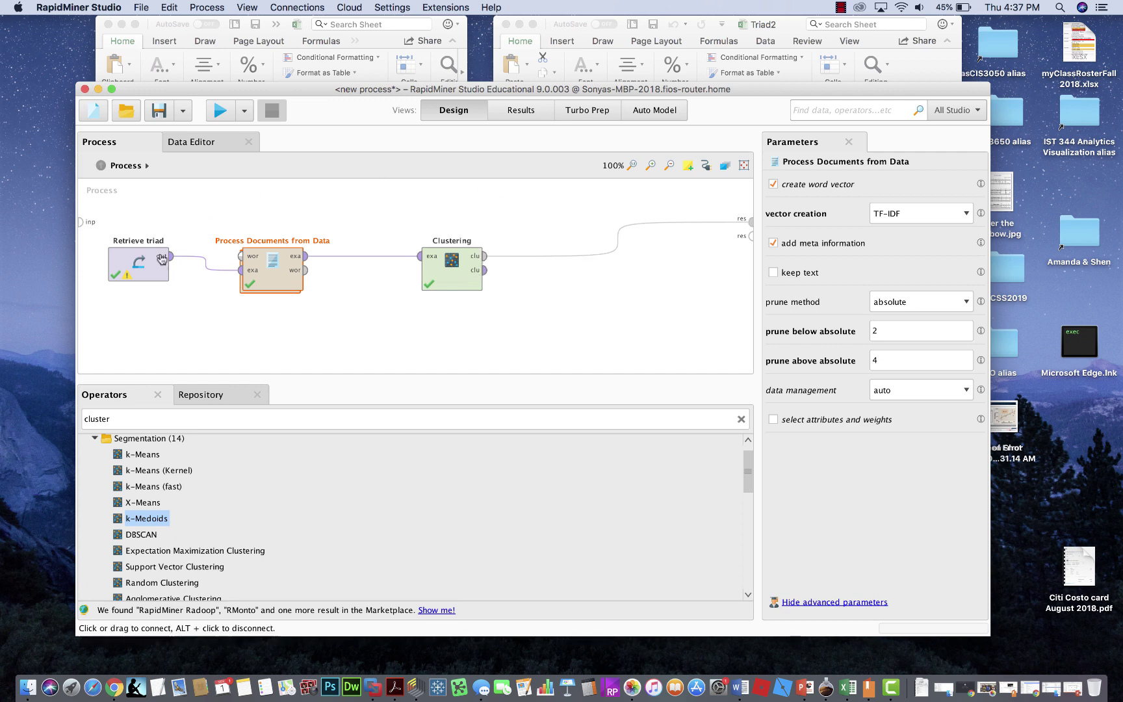
{"action": "left_click", "coordinate": [91, 117]}
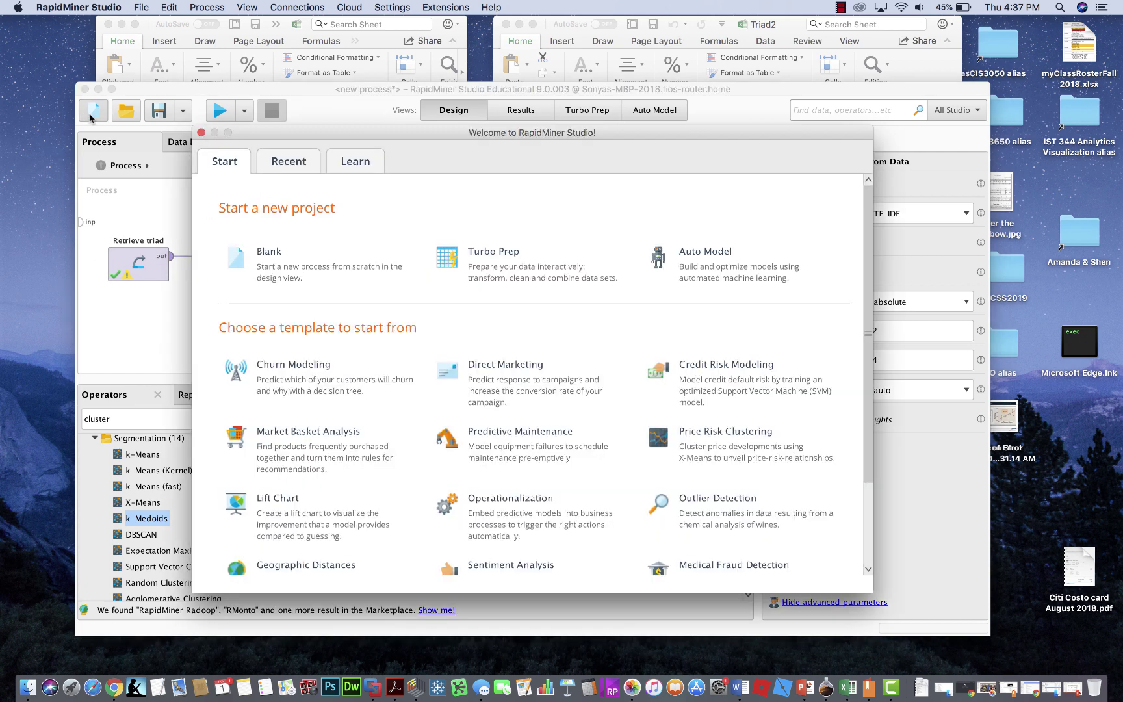
{"action": "left_click", "coordinate": [262, 272]}
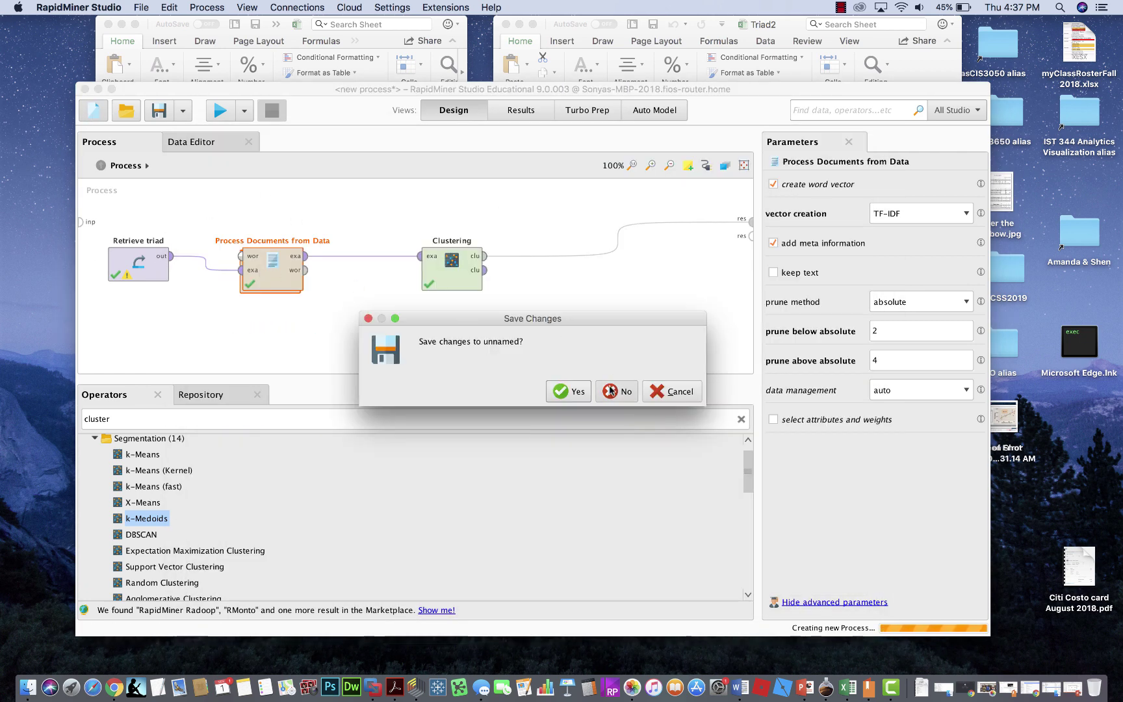
{"action": "left_click", "coordinate": [611, 391]}
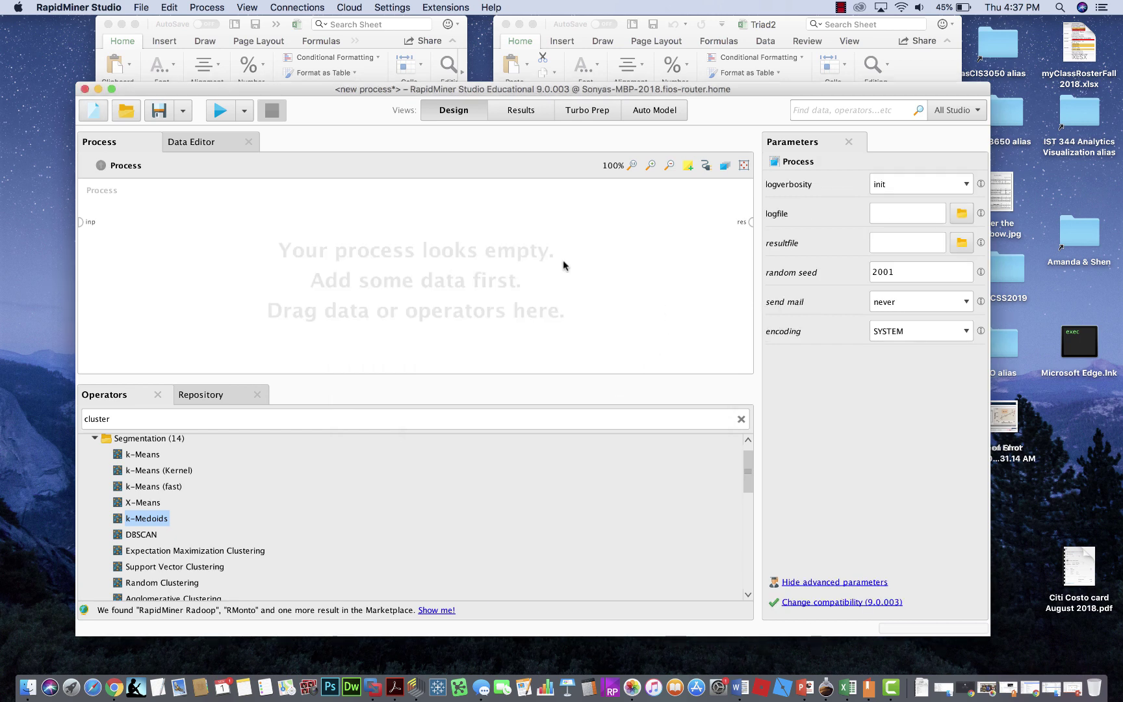
Add the triad dataset from the repository to the empty process and bring back the operator list.
{"action": "left_click", "coordinate": [215, 396]}
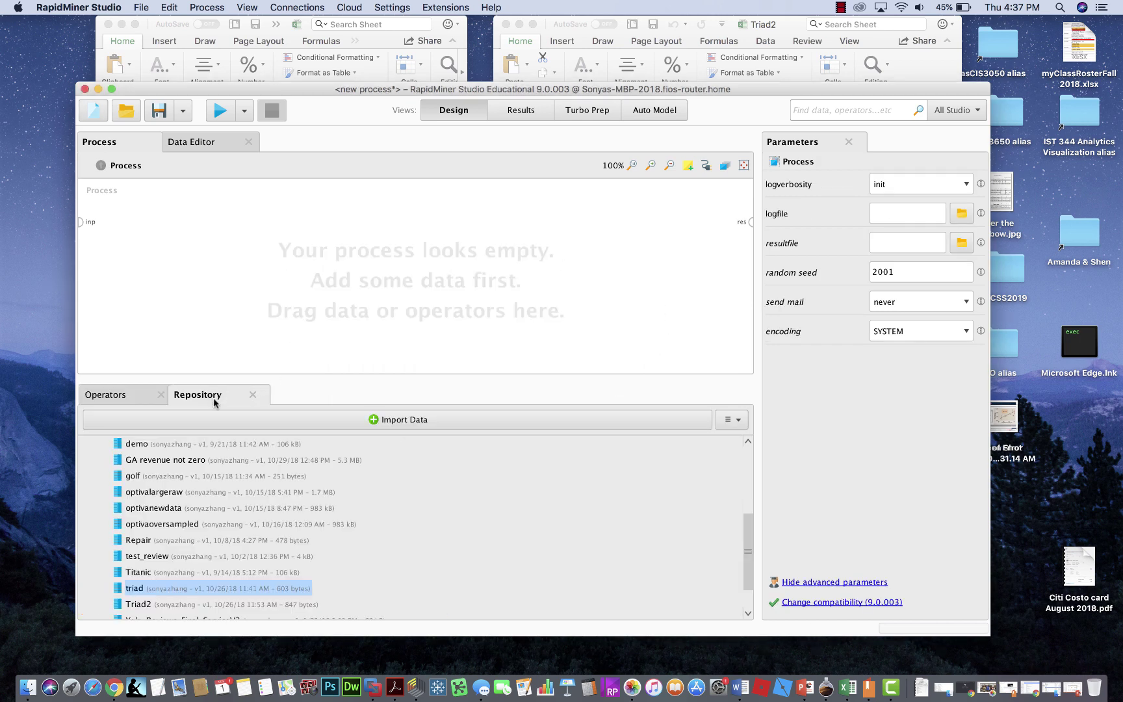
{"action": "left_click", "coordinate": [381, 421]}
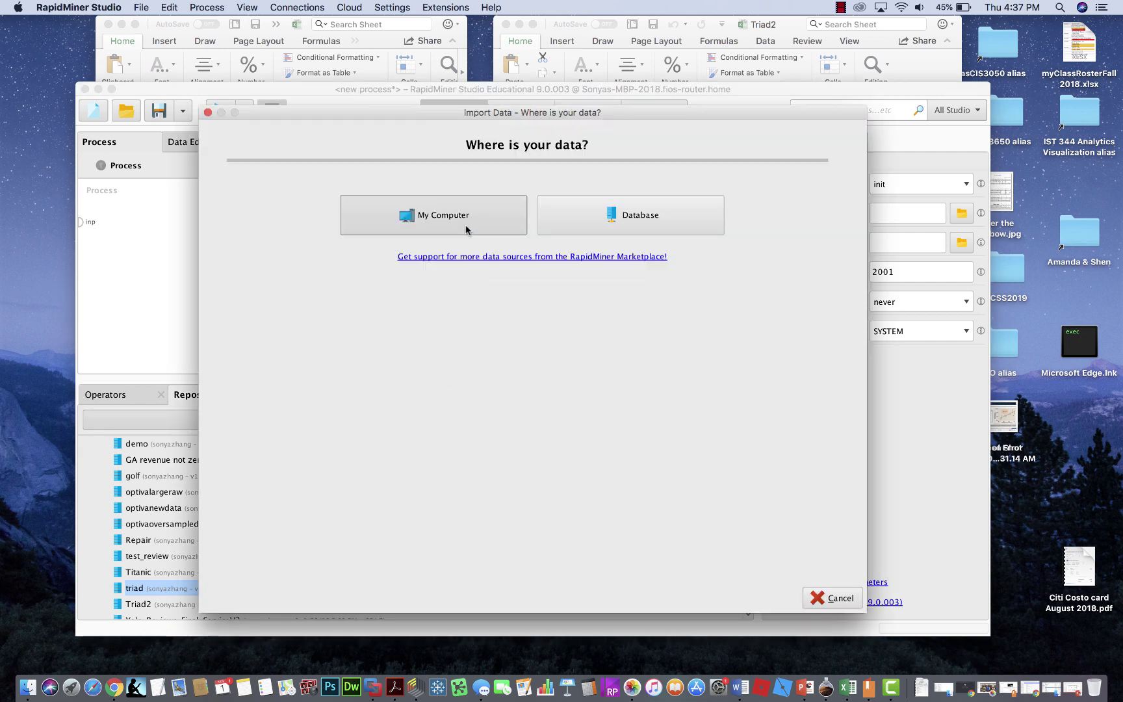
{"action": "left_click", "coordinate": [835, 598]}
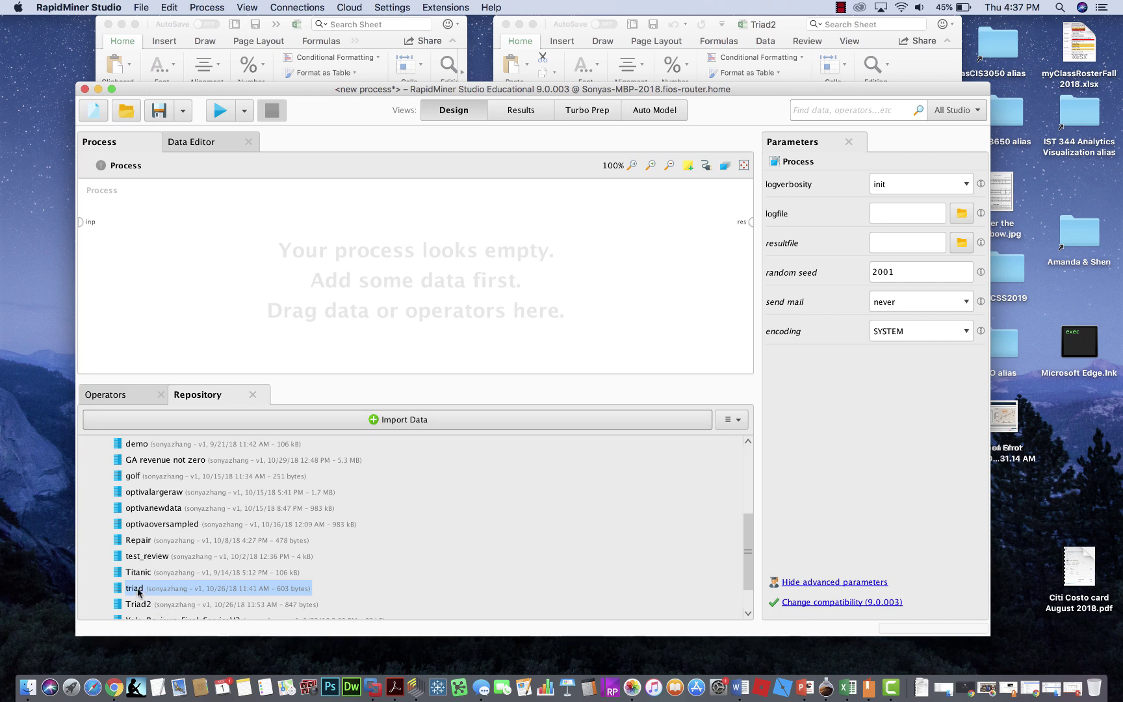
{"action": "left_click_drag", "start_coordinate": [139, 591], "coordinate": [149, 264]}
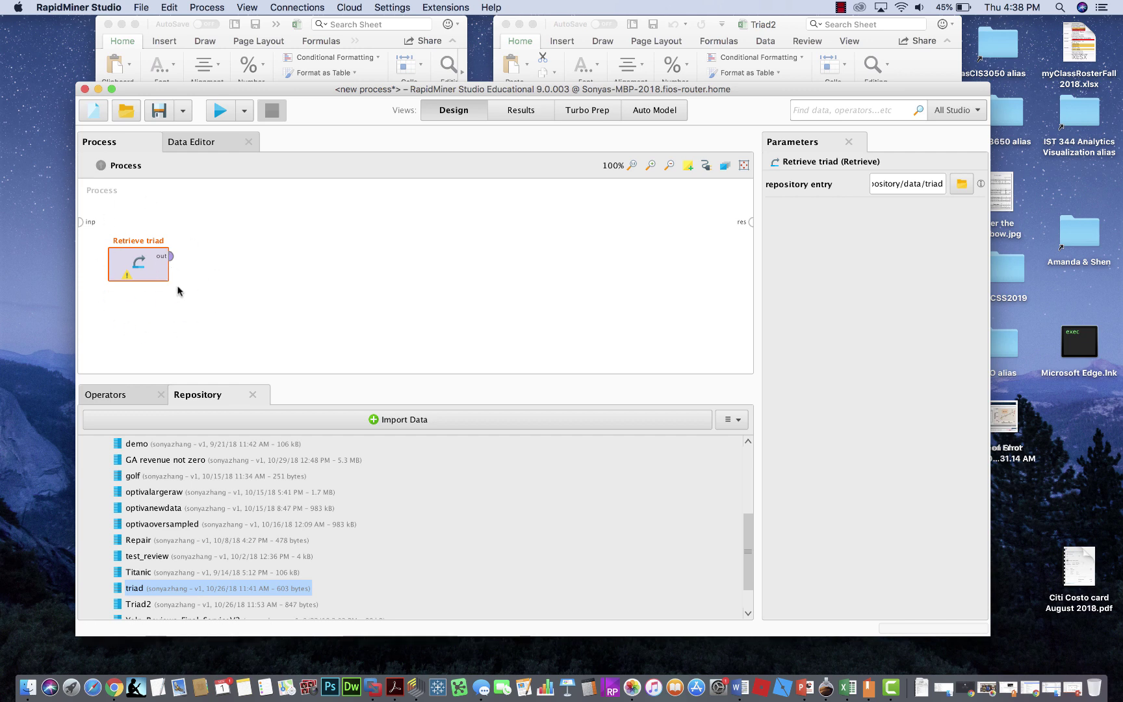
{"action": "left_click", "coordinate": [124, 396]}
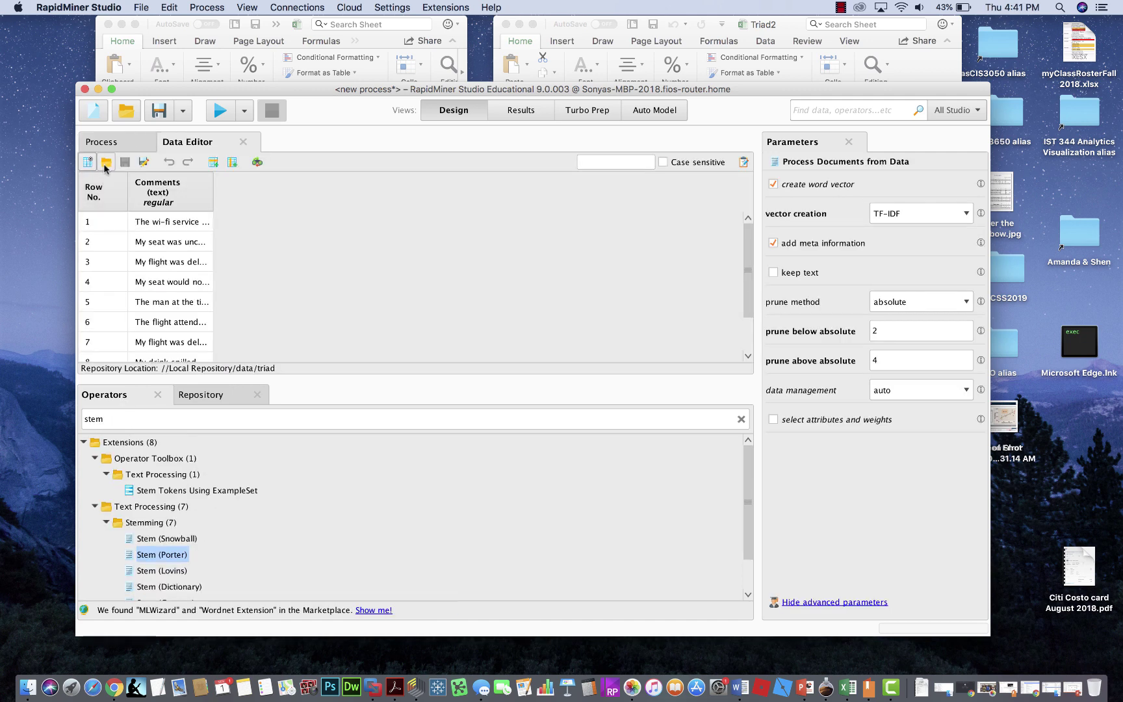
Open the triad dataset from the Local Repository's data folder in the Data Editor.
{"action": "left_click", "coordinate": [106, 163]}
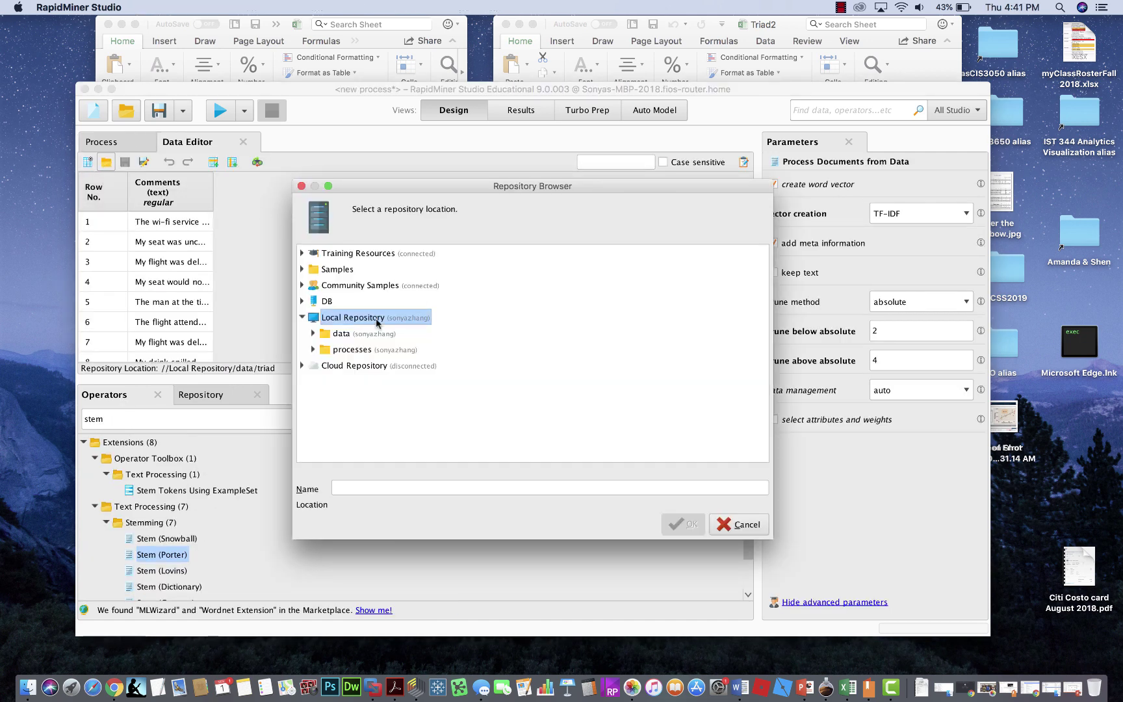
{"action": "left_click", "coordinate": [315, 333]}
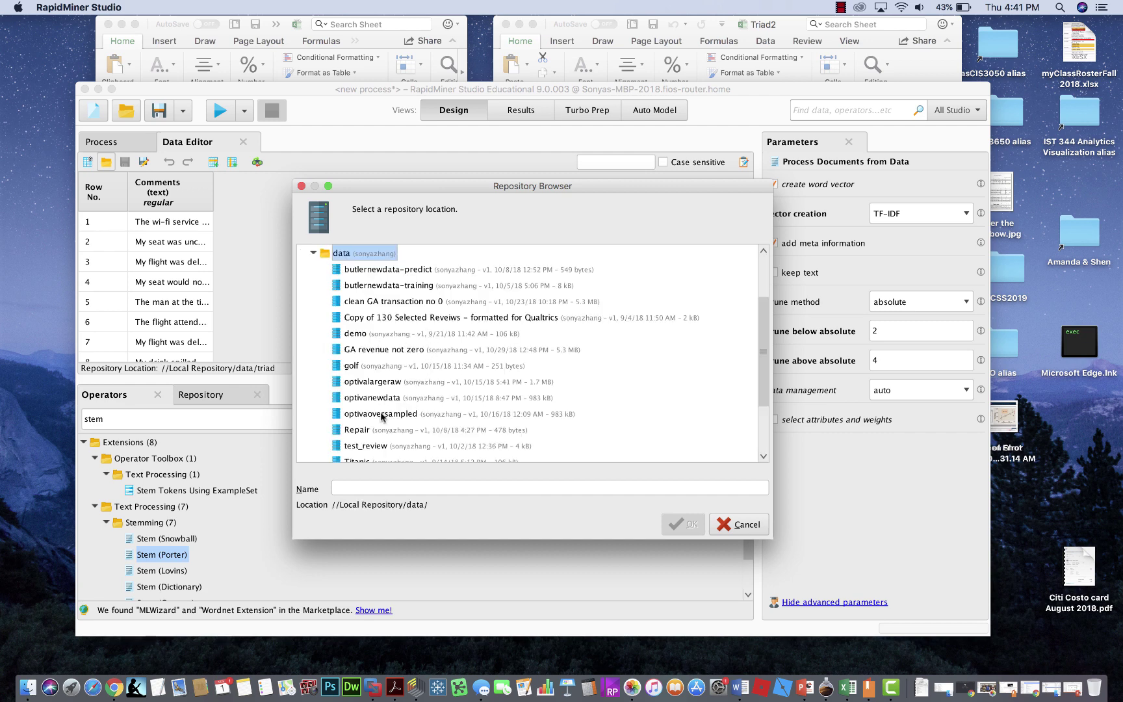
{"action": "scroll", "coordinate": [377, 426], "scroll_direction": "down", "scroll_amount": 2}
{"action": "left_click", "coordinate": [354, 451]}
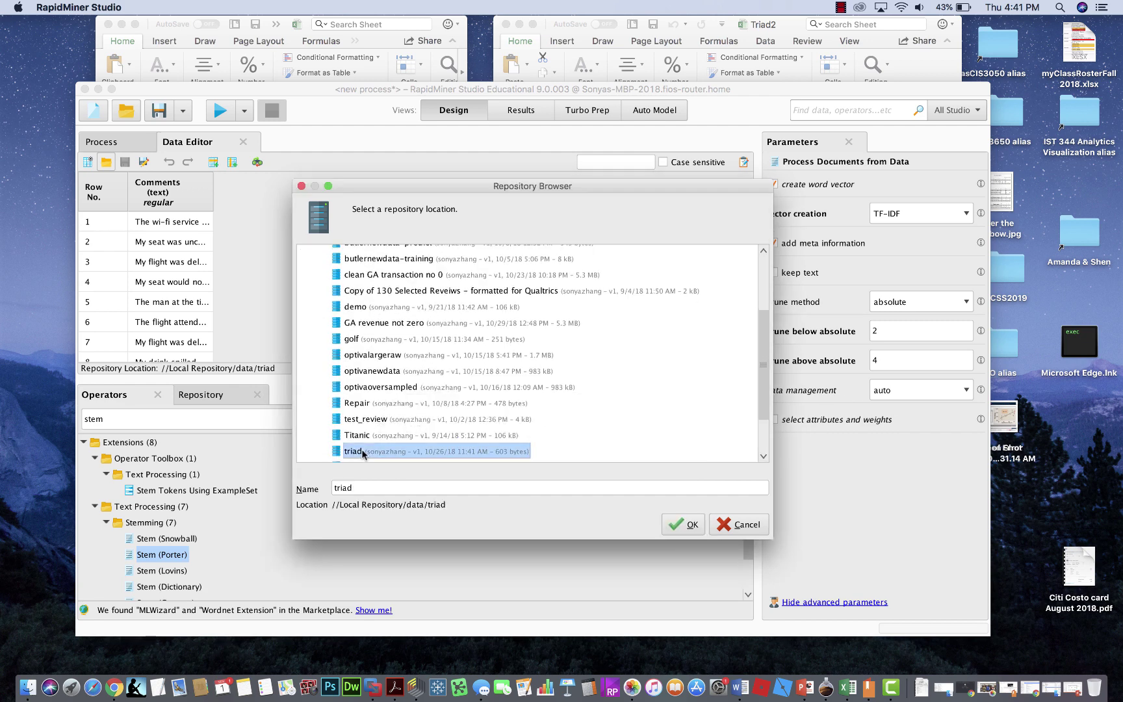
{"action": "left_click", "coordinate": [669, 524]}
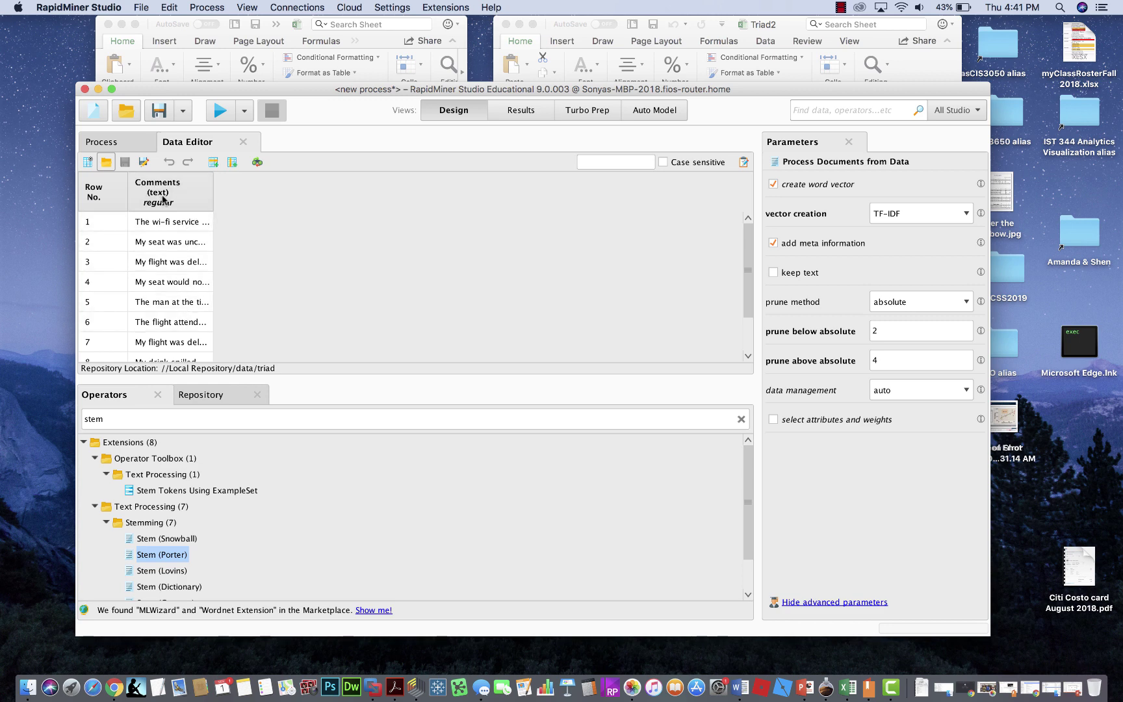
Examine the attribute type choices for the Comments column and leave its attribute settings without applying changes.
{"action": "right_click", "coordinate": [187, 190]}
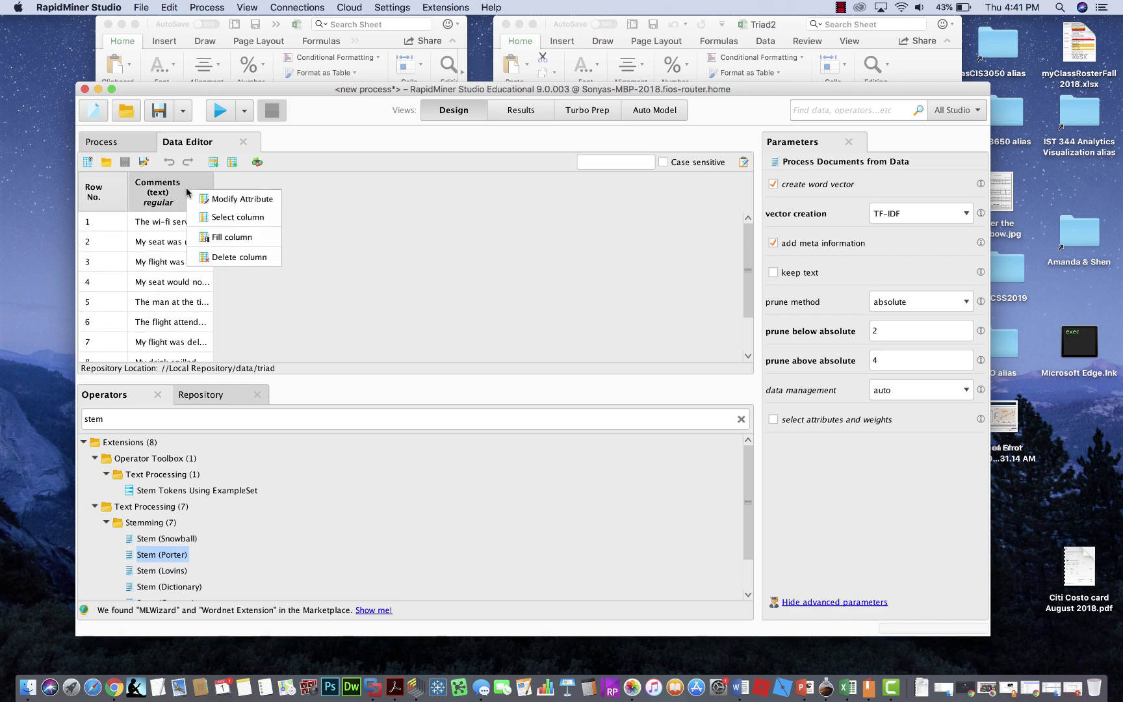
{"action": "left_click", "coordinate": [226, 205]}
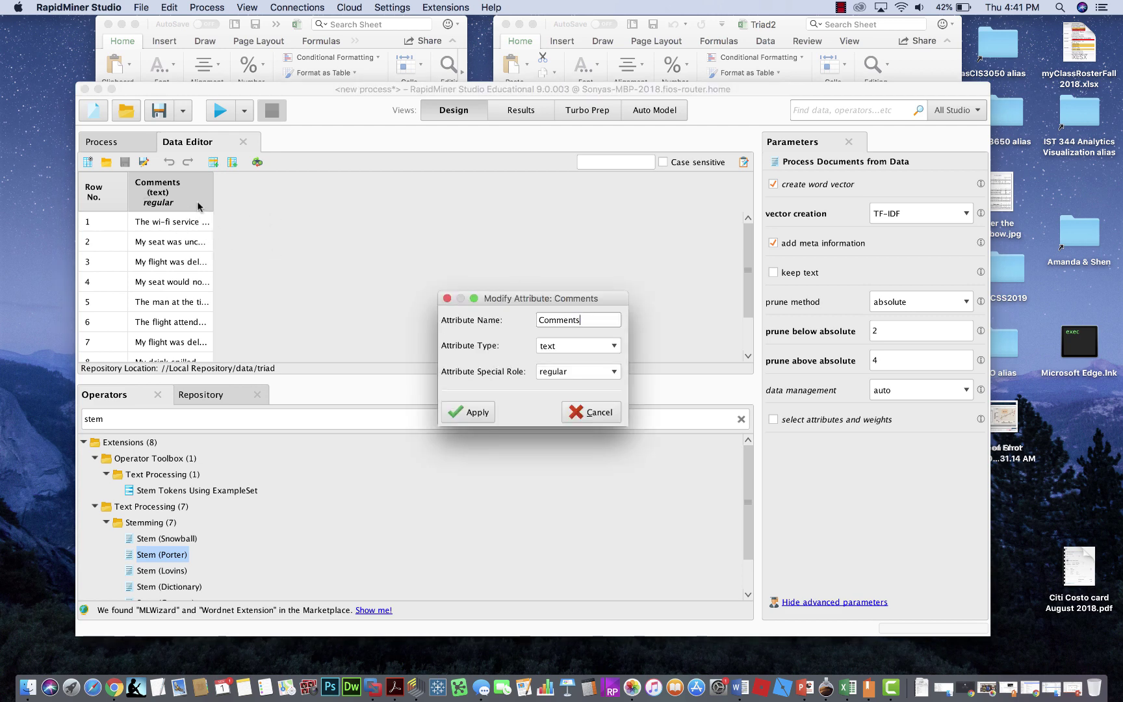
{"action": "left_click", "coordinate": [614, 347]}
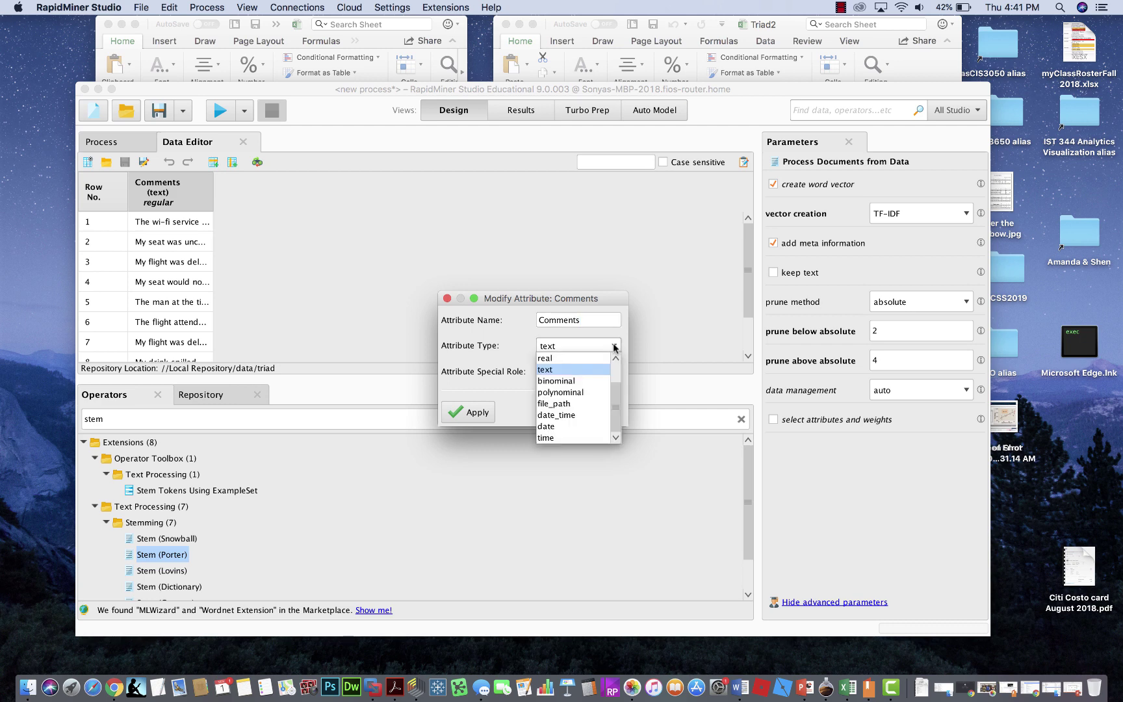
{"action": "left_click", "coordinate": [614, 347]}
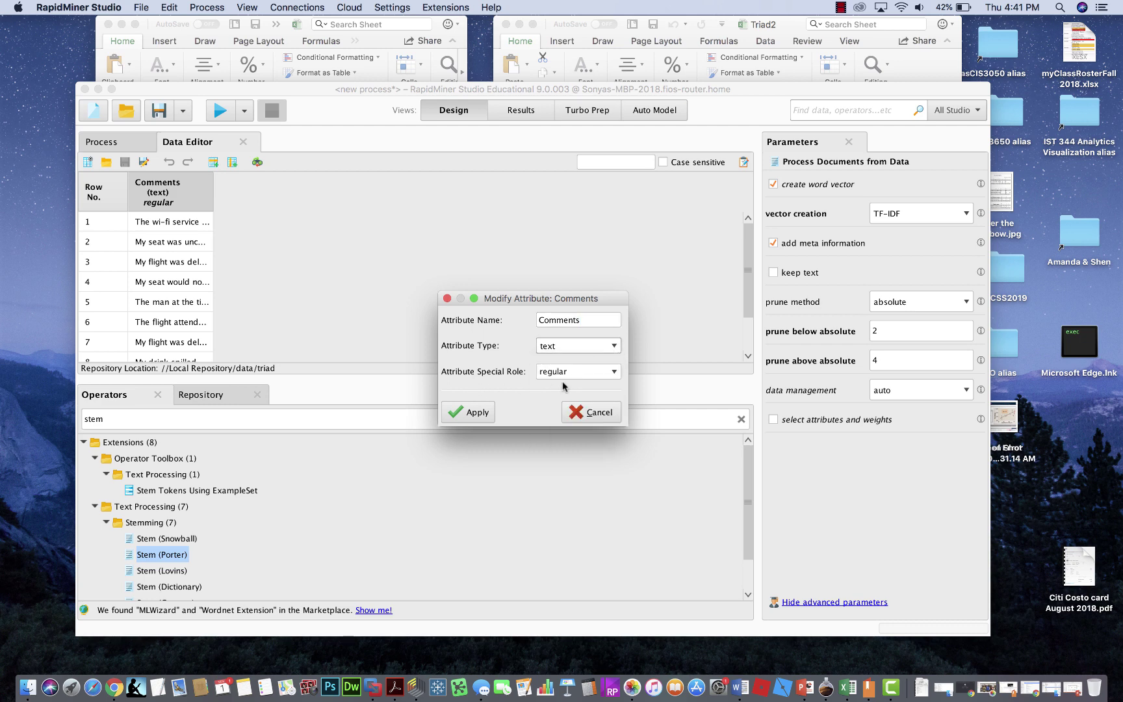
{"action": "left_click", "coordinate": [600, 412]}
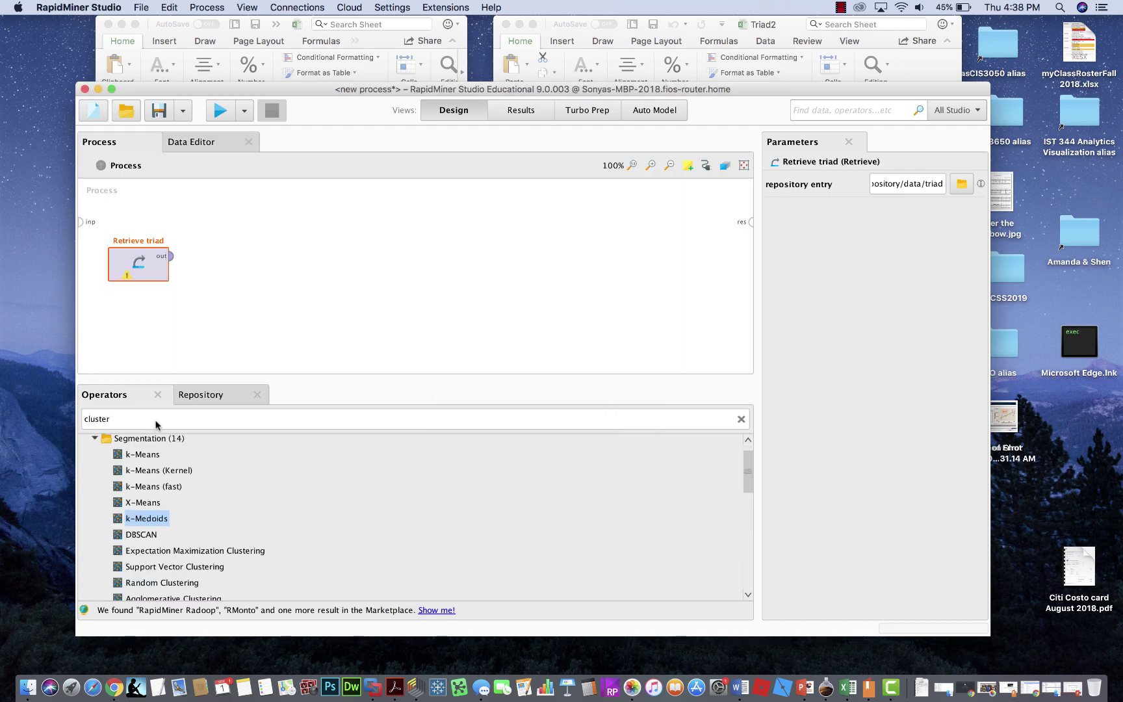
Search the operators for "process document from".
{"action": "double_click", "coordinate": [156, 423]}
{"action": "type", "text": "pr"}
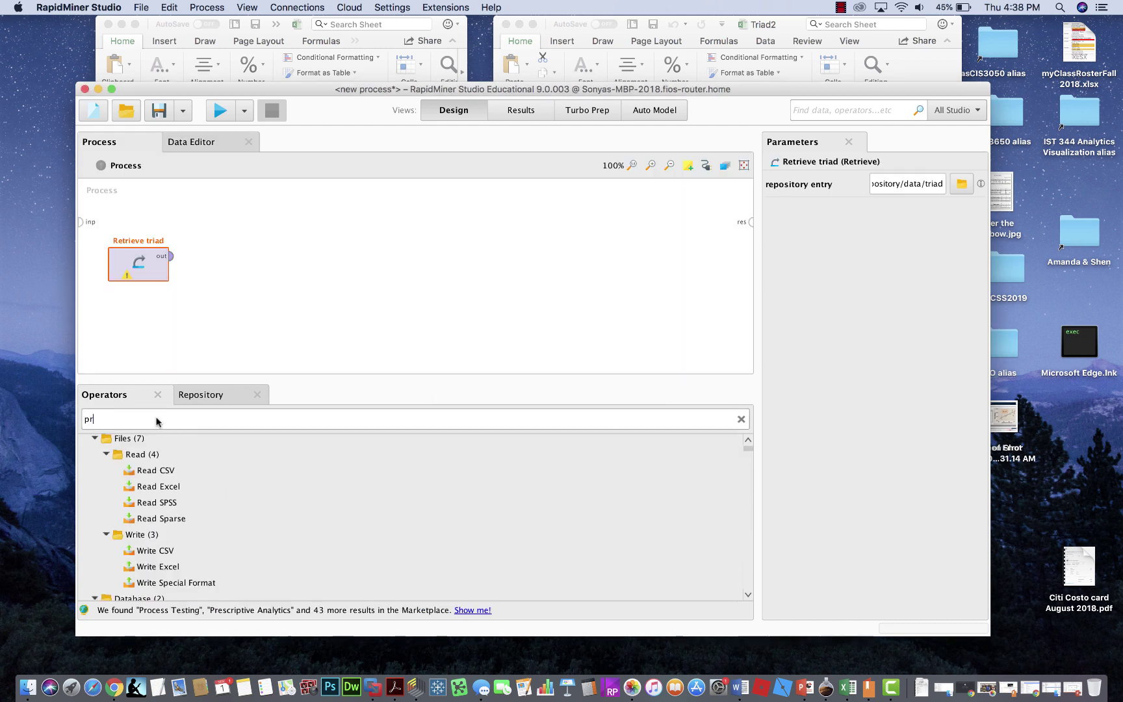
{"action": "type", "text": "ocess document from"}
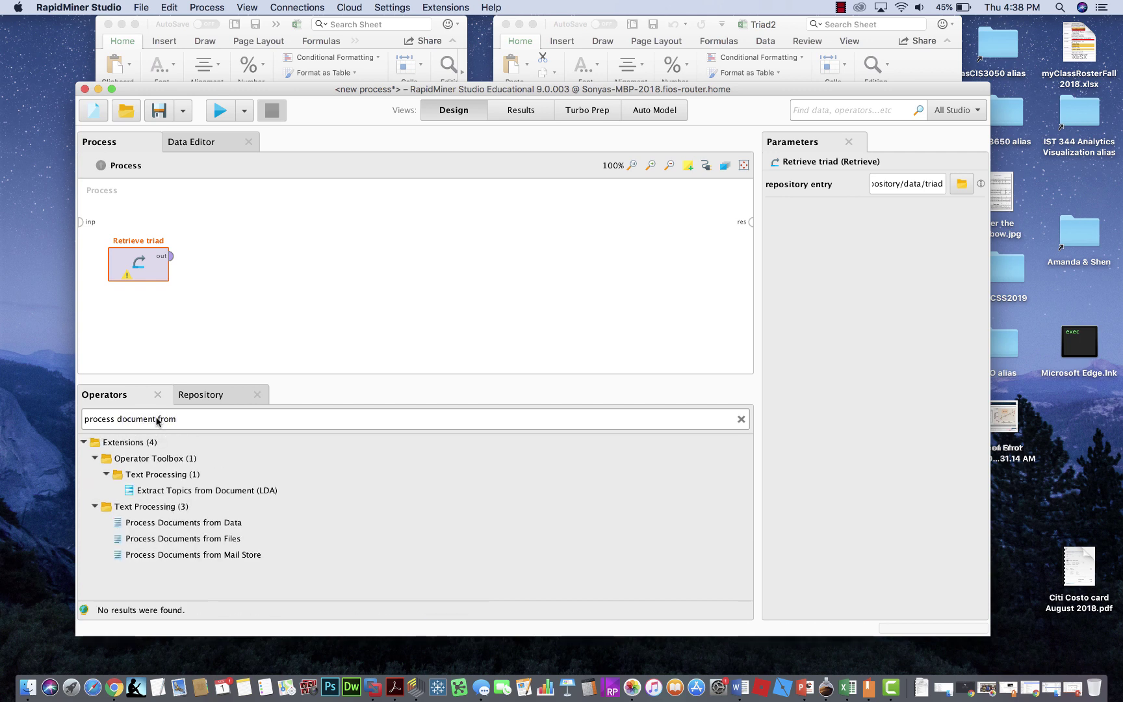
View the extensions Marketplace and its search field, and close it without installing anything.
{"action": "left_click_drag", "start_coordinate": [227, 520], "coordinate": [402, 51]}
{"action": "left_click", "coordinate": [446, 7]}
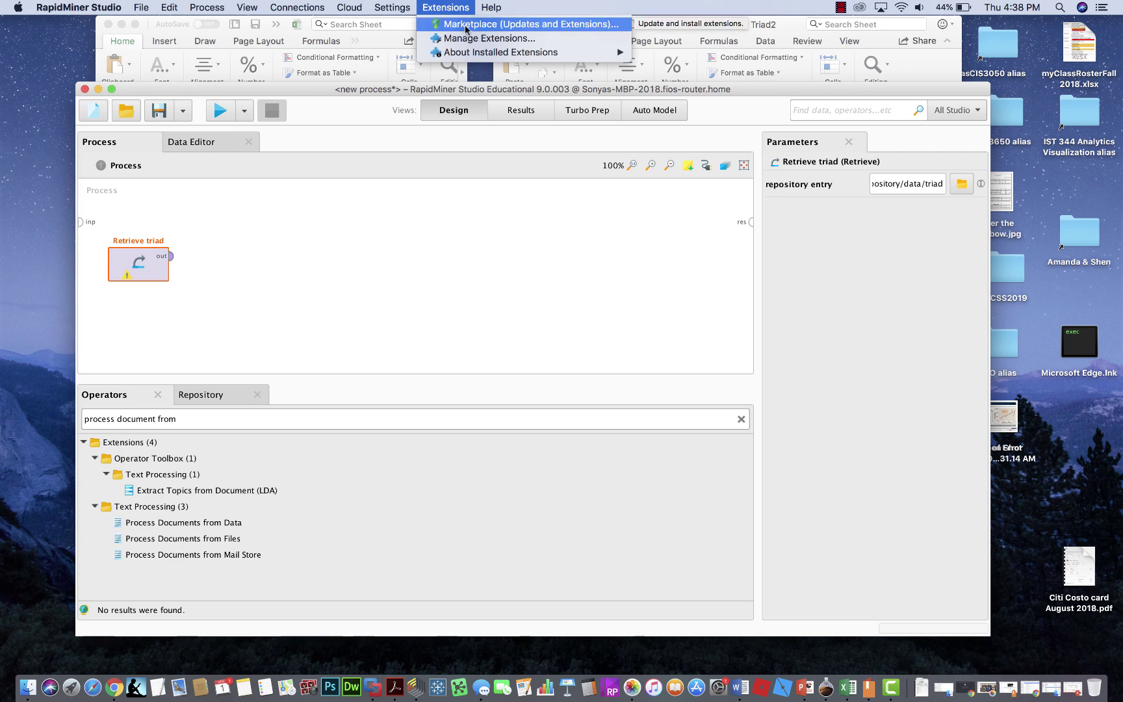
{"action": "left_click", "coordinate": [466, 26]}
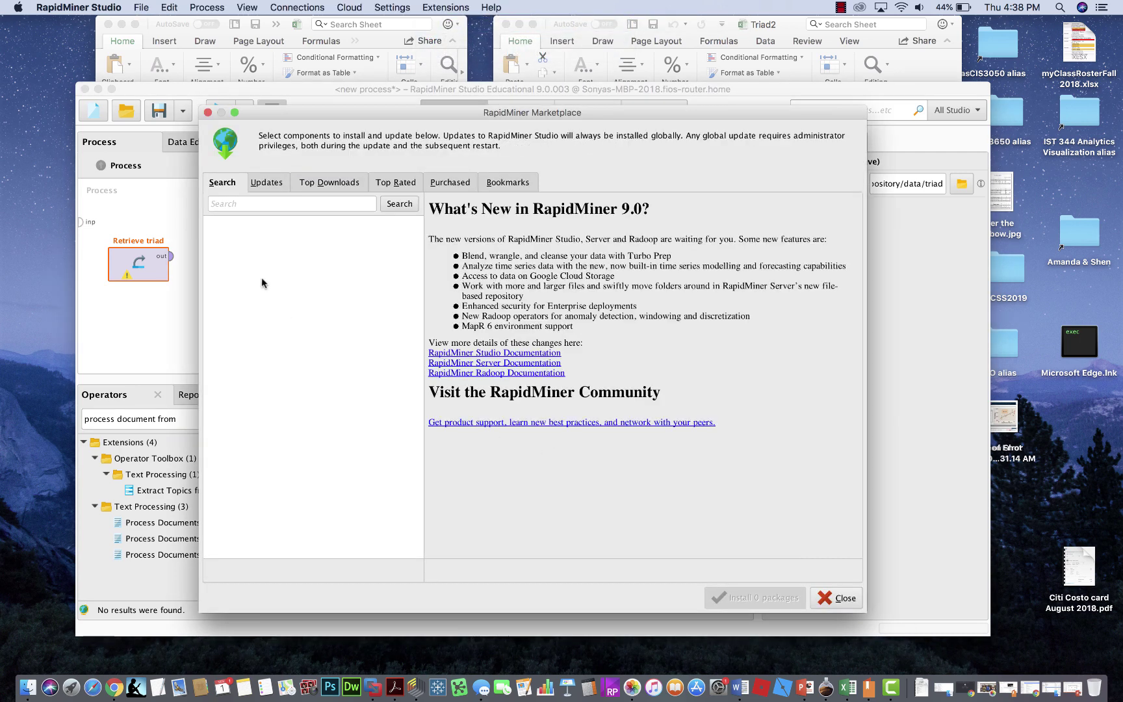
{"action": "left_click", "coordinate": [263, 203]}
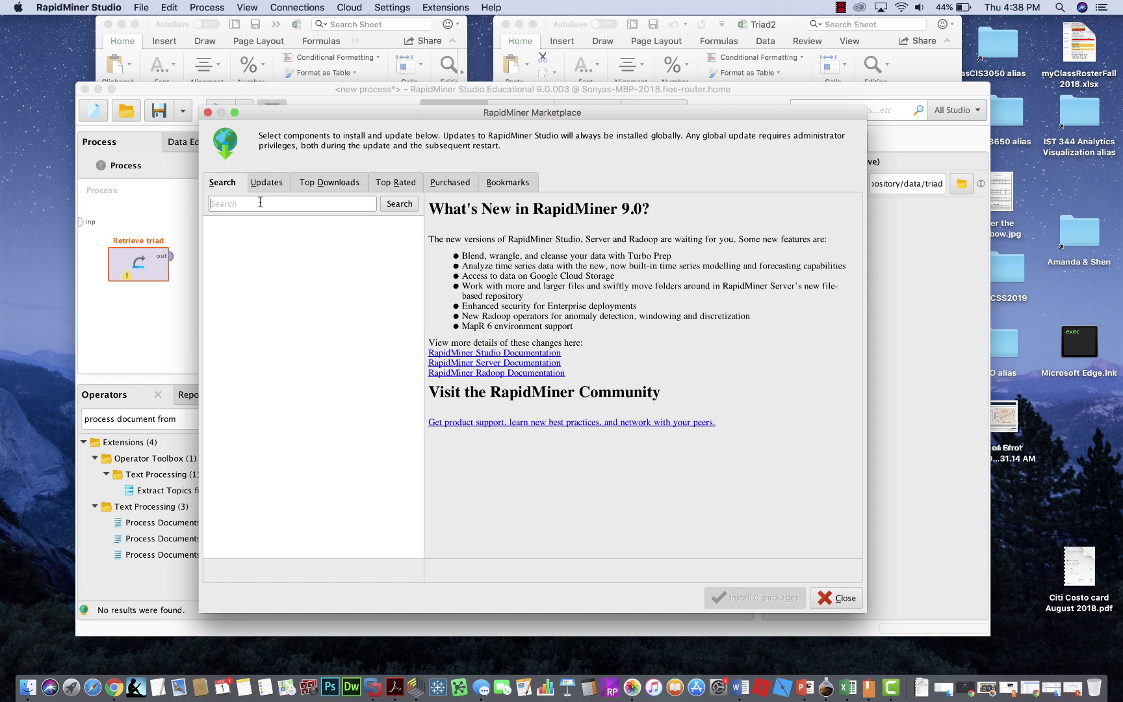
{"action": "left_click", "coordinate": [832, 601]}
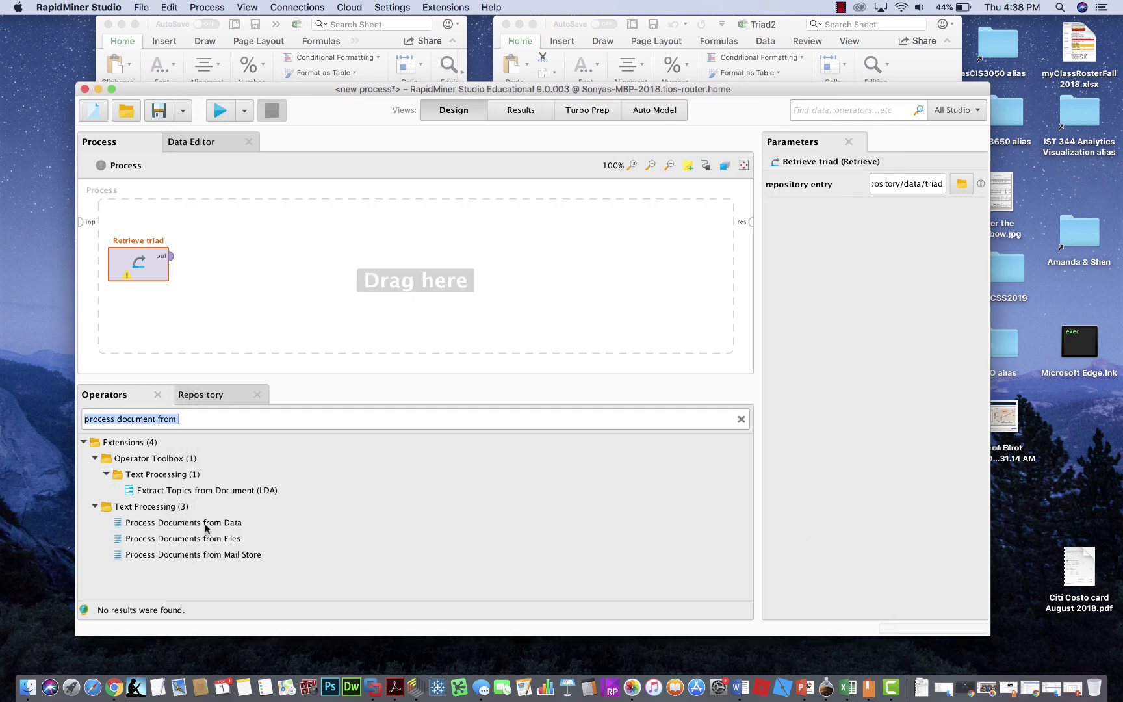
Add a Process Documents from Data operator and connect the Retrieve triad output to its example set input.
{"action": "left_click_drag", "start_coordinate": [205, 527], "coordinate": [327, 251]}
{"action": "left_click", "coordinate": [171, 257]}
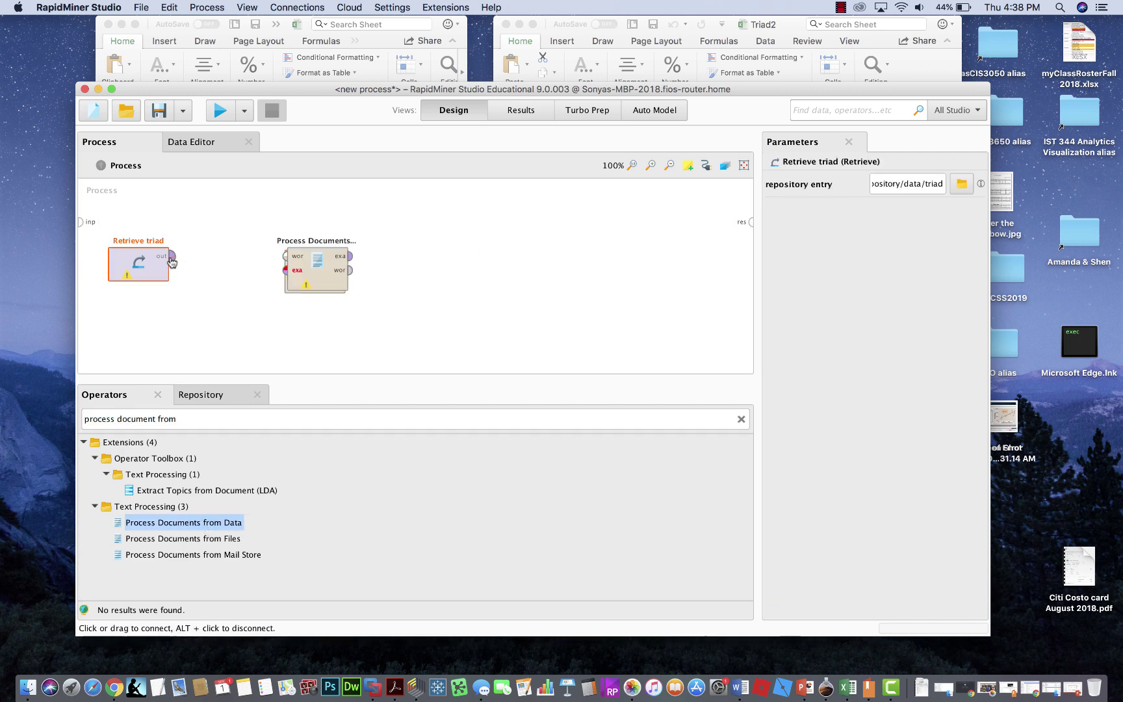
{"action": "left_click", "coordinate": [285, 275]}
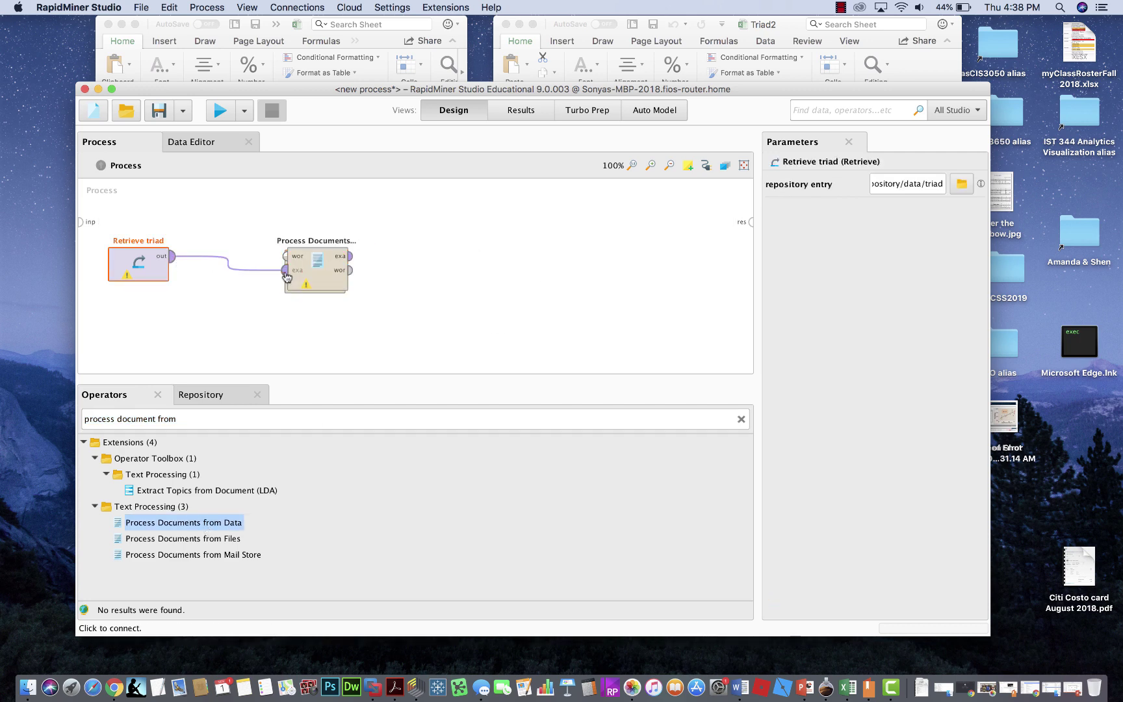
Set Process Documents from Data to absolute pruning, with prune below absolute 2 and prune above absolute 4.
{"action": "left_click", "coordinate": [328, 286]}
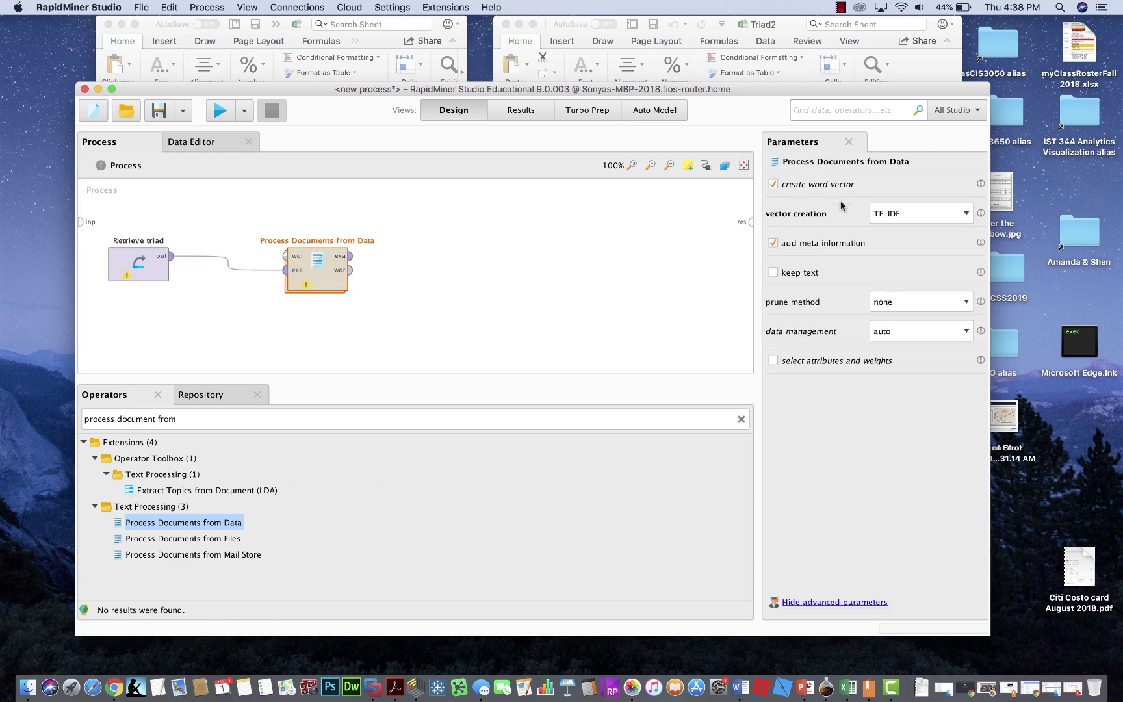
{"action": "left_click", "coordinate": [966, 303]}
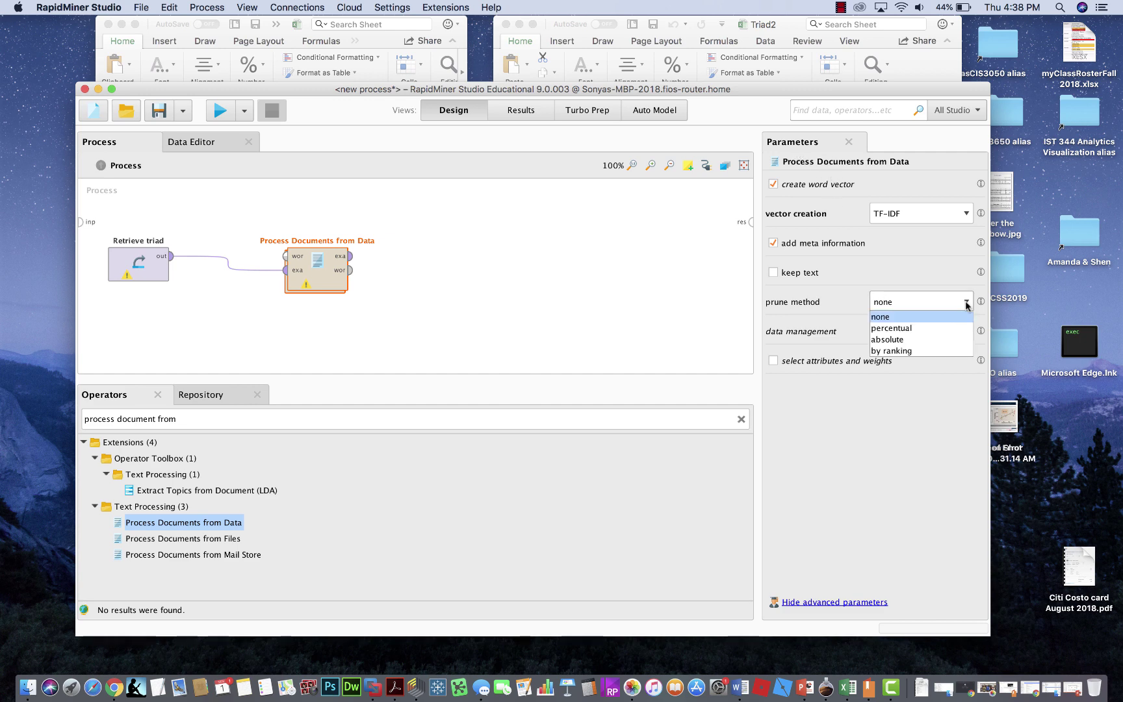
{"action": "left_click", "coordinate": [897, 340]}
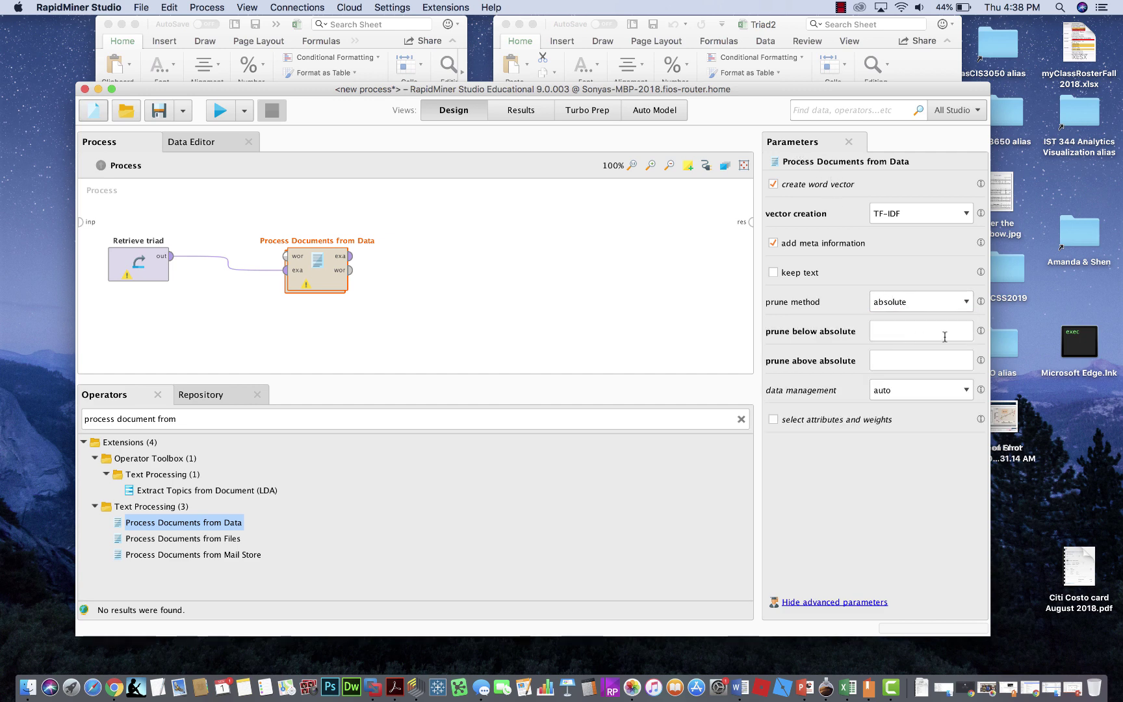
{"action": "left_click", "coordinate": [950, 334]}
{"action": "mouse_move", "coordinate": [981, 332]}
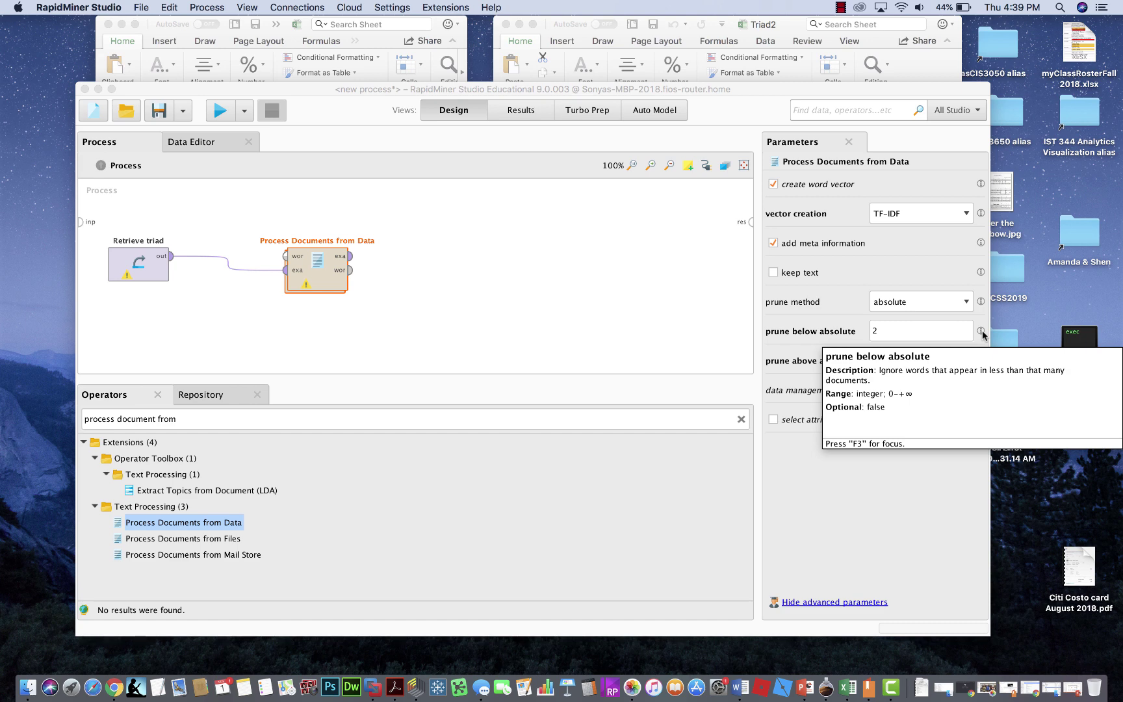
{"action": "left_click", "coordinate": [951, 360]}
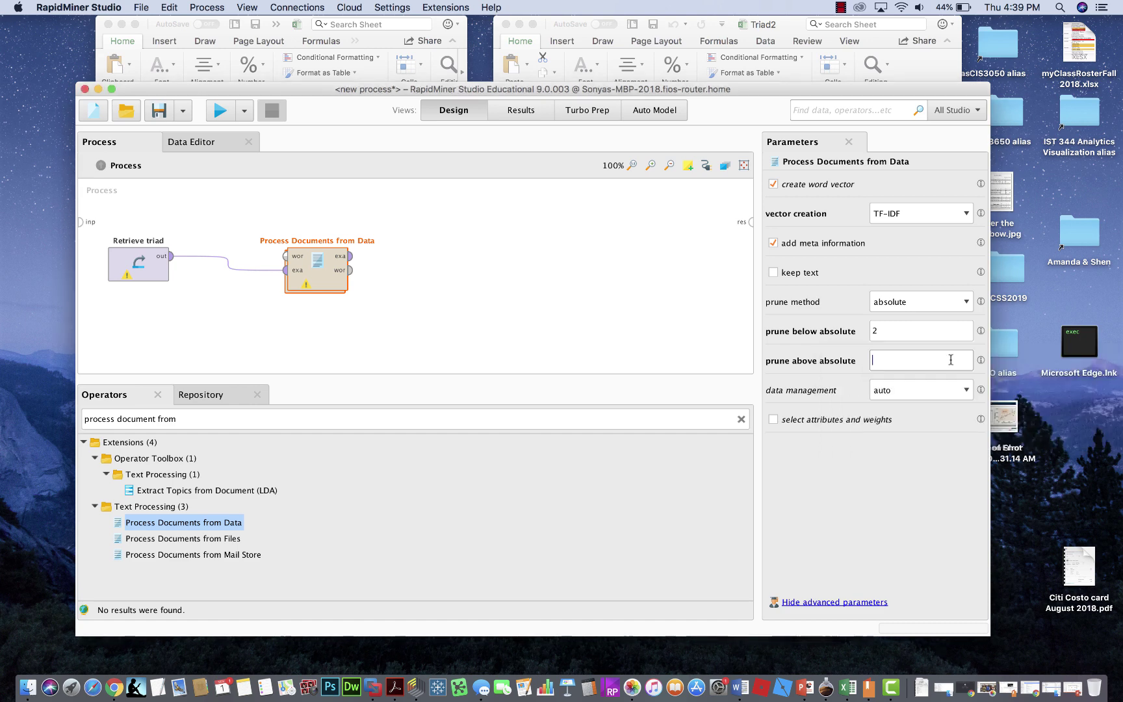
{"action": "mouse_move", "coordinate": [981, 362]}
Inside the Process Documents from Data subprocess, add a Transform Cases operator and connect the document input to it.
{"action": "double_click", "coordinate": [323, 284]}
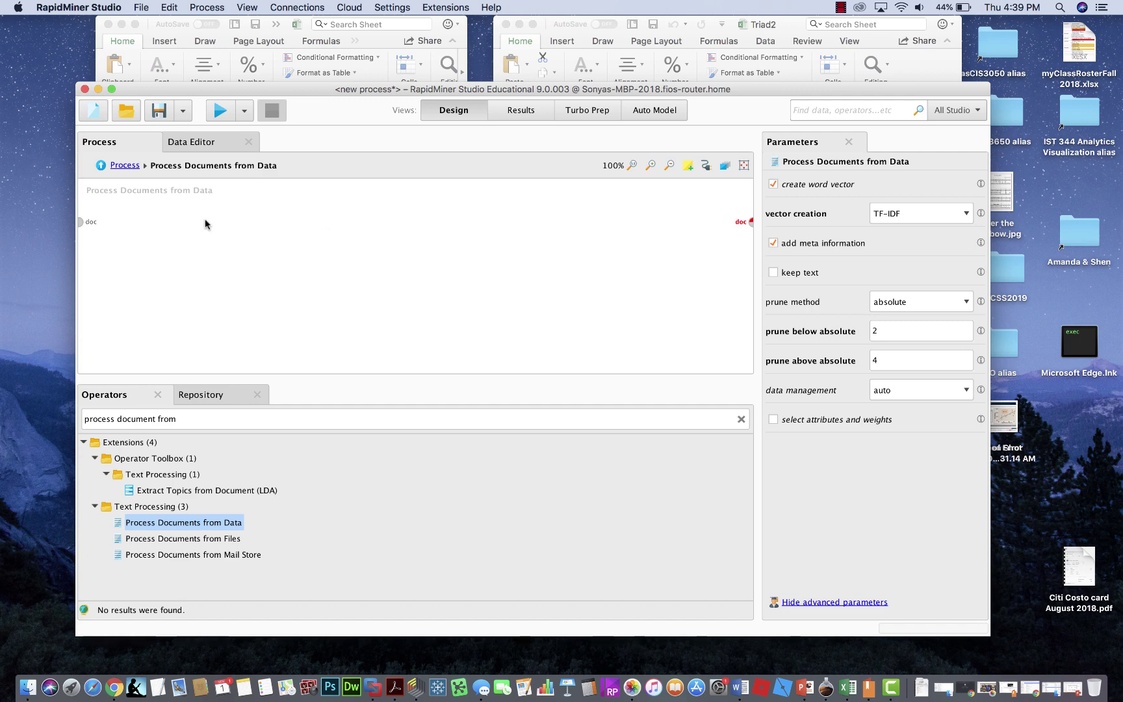
{"action": "left_click", "coordinate": [183, 420]}
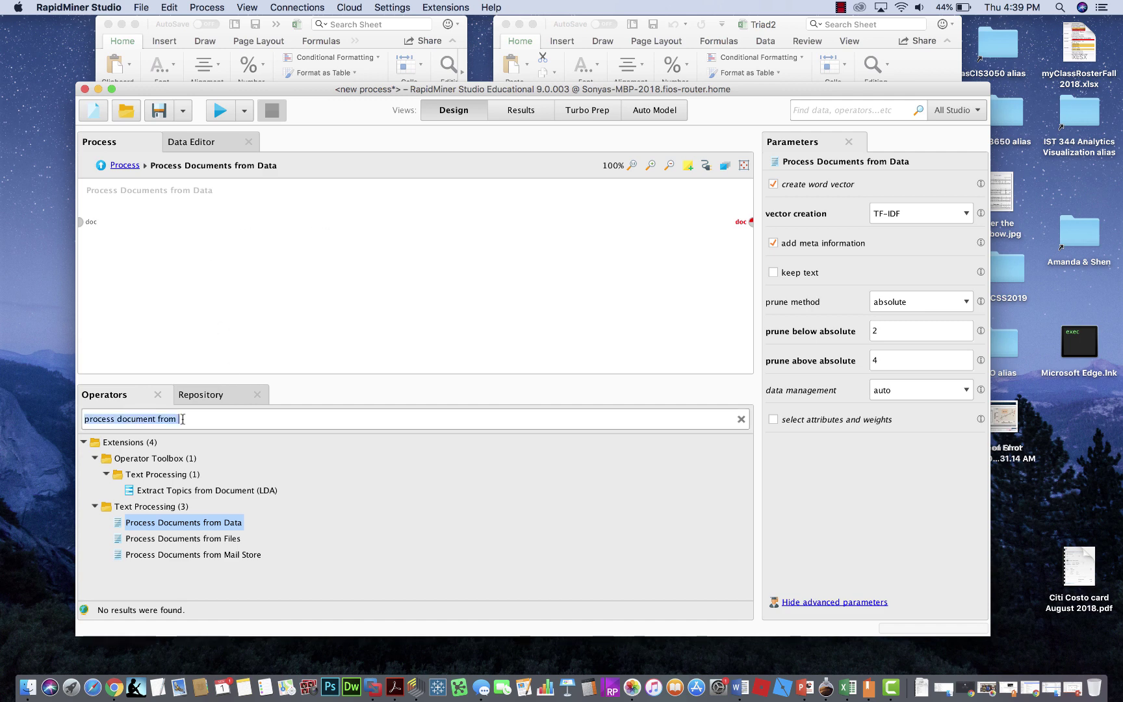
{"action": "type", "text": "tran"}
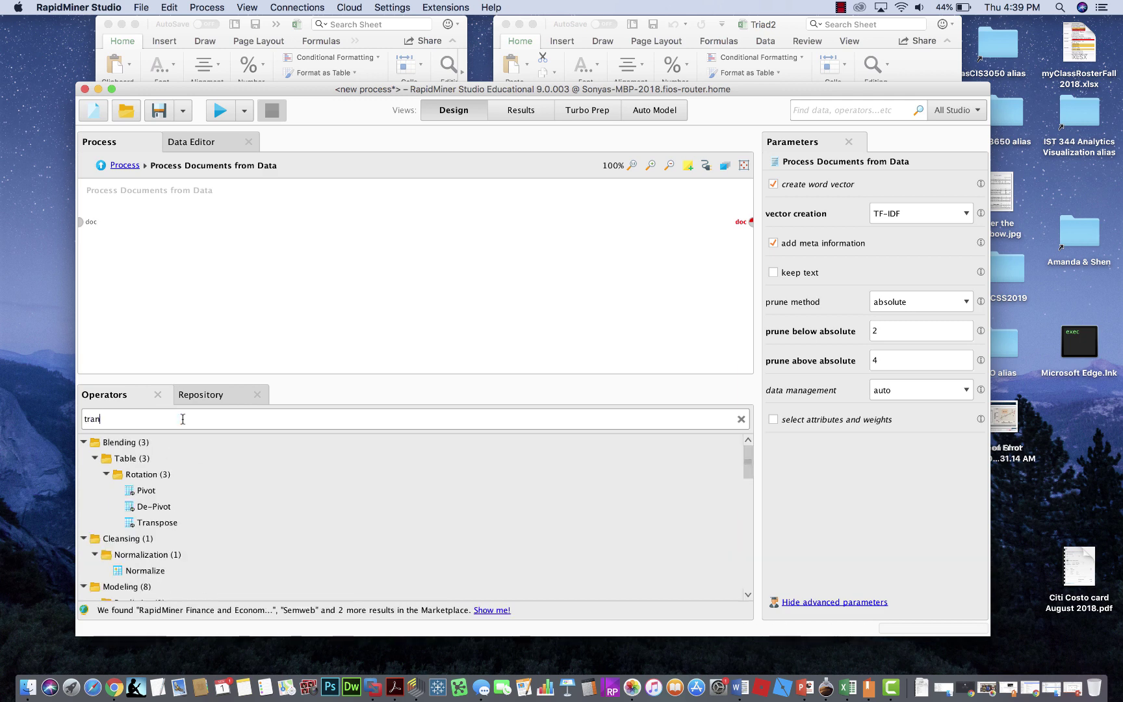
{"action": "type", "text": "sform"}
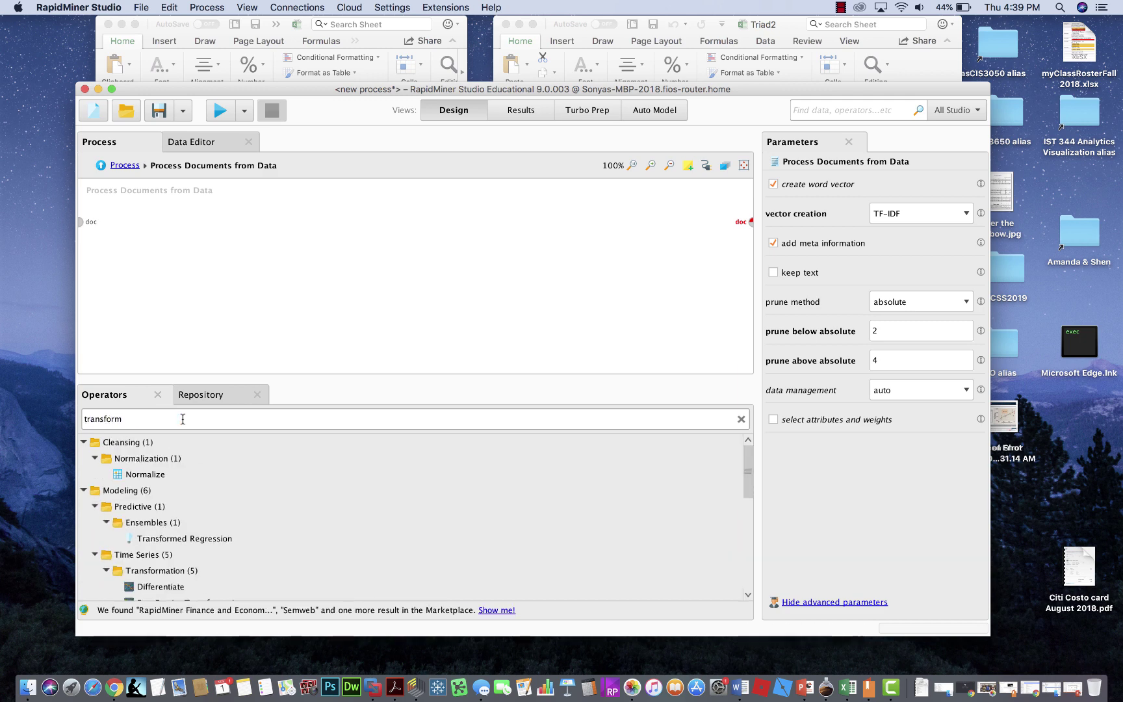
{"action": "type", "text": " case"}
{"action": "left_click", "coordinate": [183, 491]}
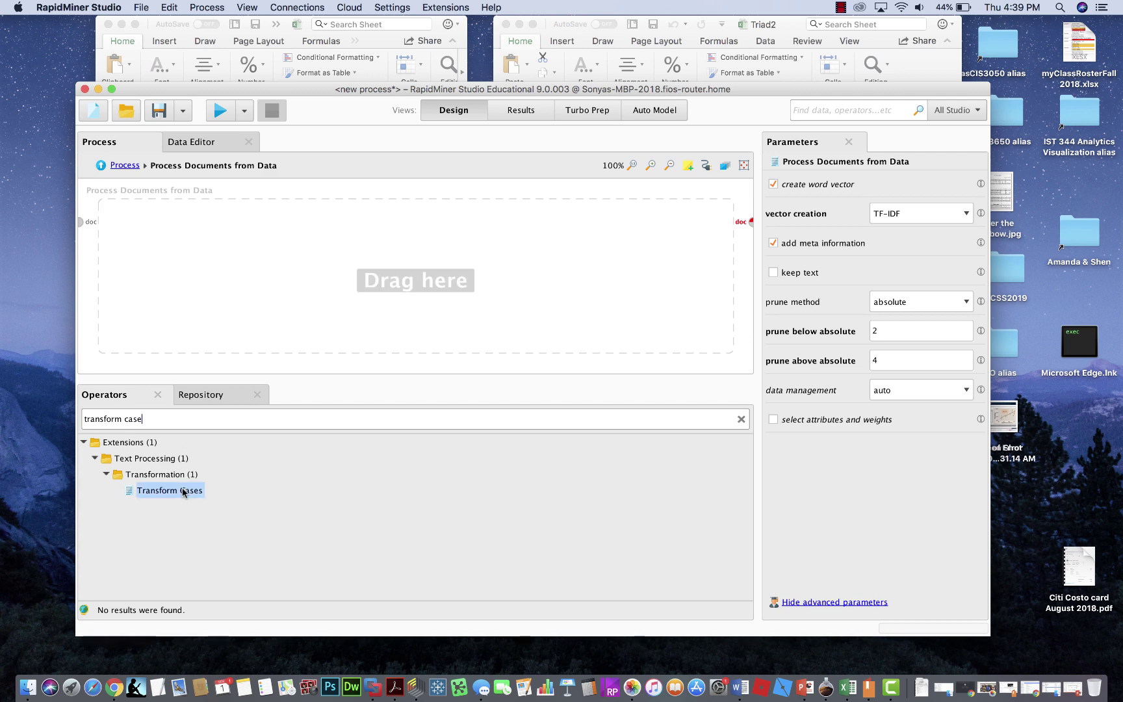
{"action": "left_click_drag", "start_coordinate": [184, 491], "coordinate": [179, 234]}
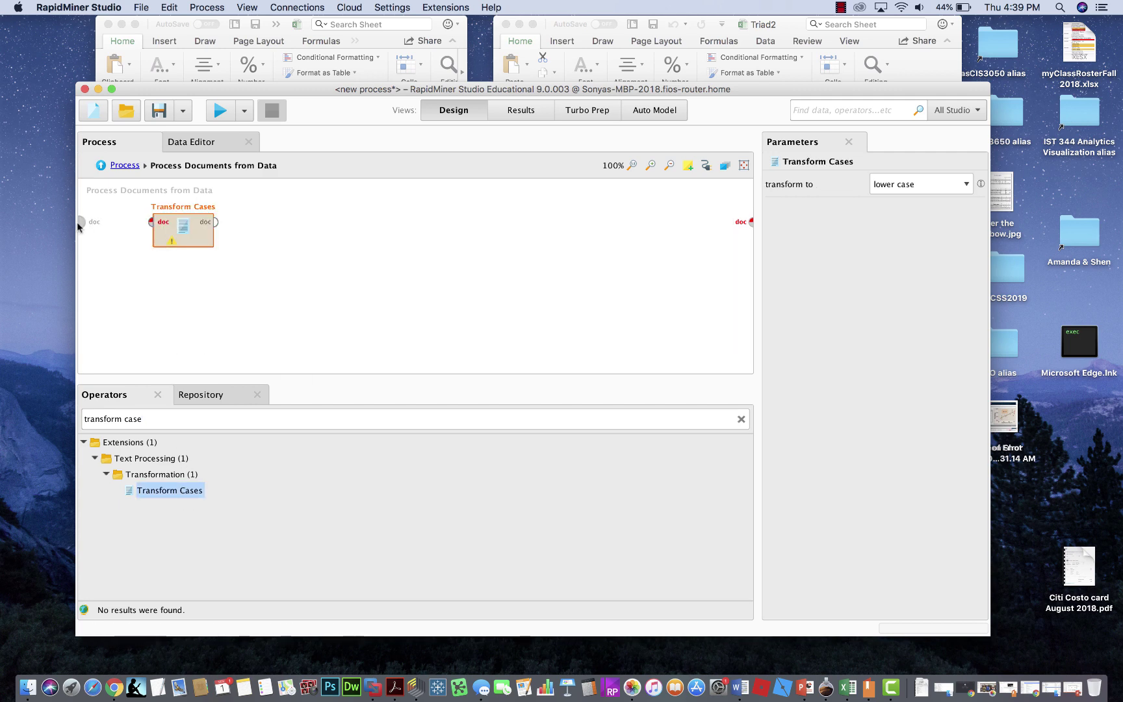
{"action": "left_click_drag", "start_coordinate": [76, 223], "coordinate": [150, 222]}
Add the Text Processing Tokenize operator after Transform Cases and connect the Transform Cases output to it.
{"action": "left_click", "coordinate": [183, 419]}
{"action": "type", "text": "toke"}
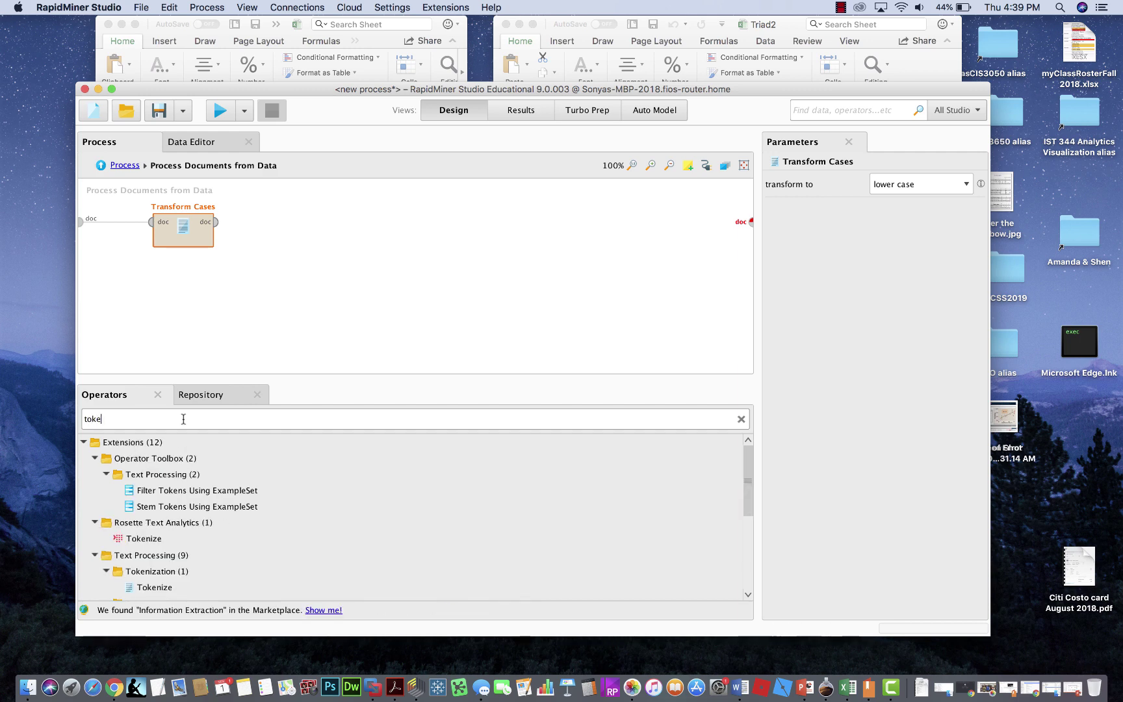
{"action": "type", "text": "n"}
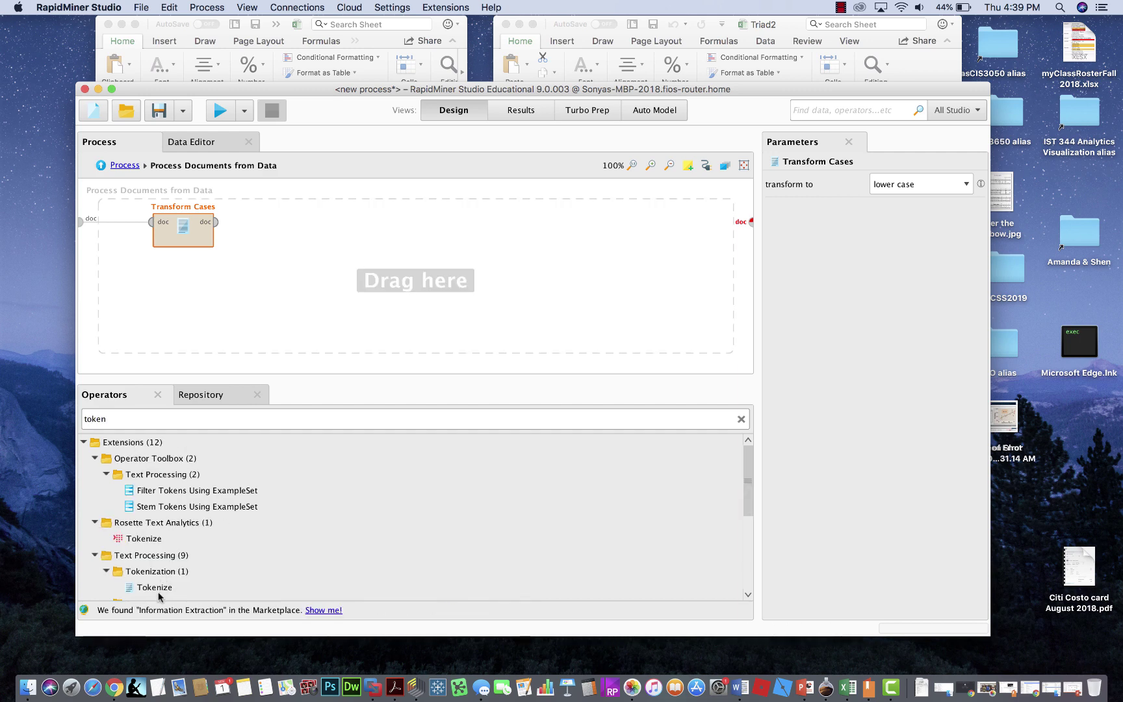
{"action": "left_click_drag", "start_coordinate": [155, 587], "coordinate": [283, 222]}
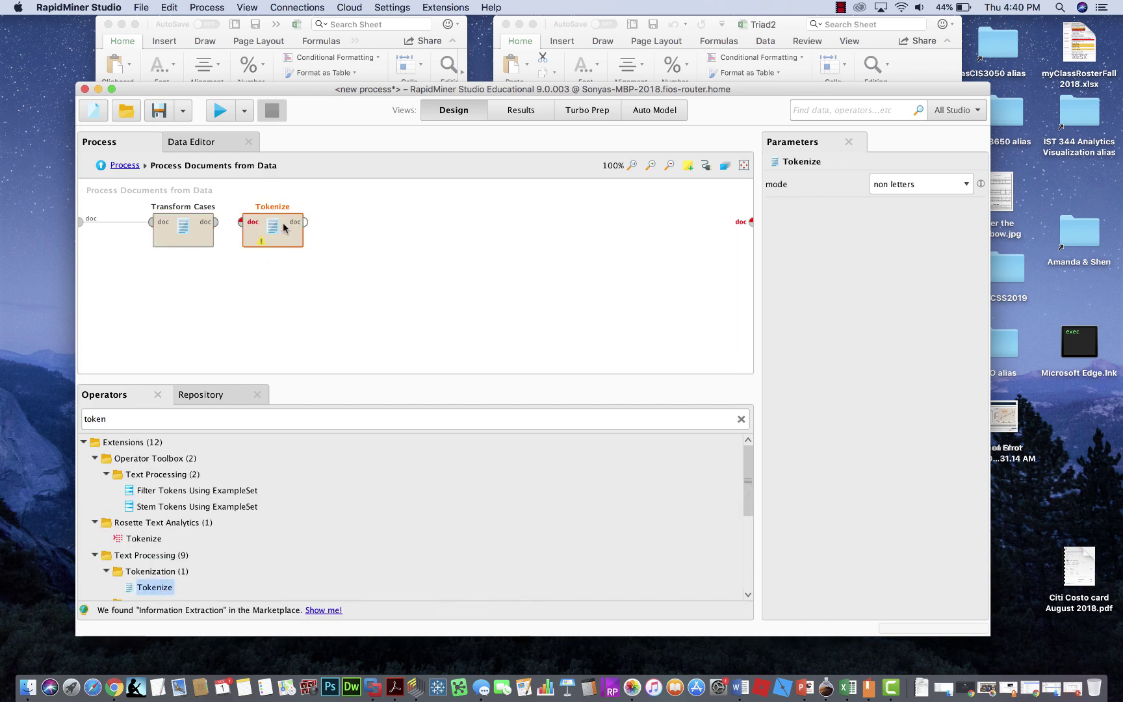
{"action": "left_click", "coordinate": [218, 222]}
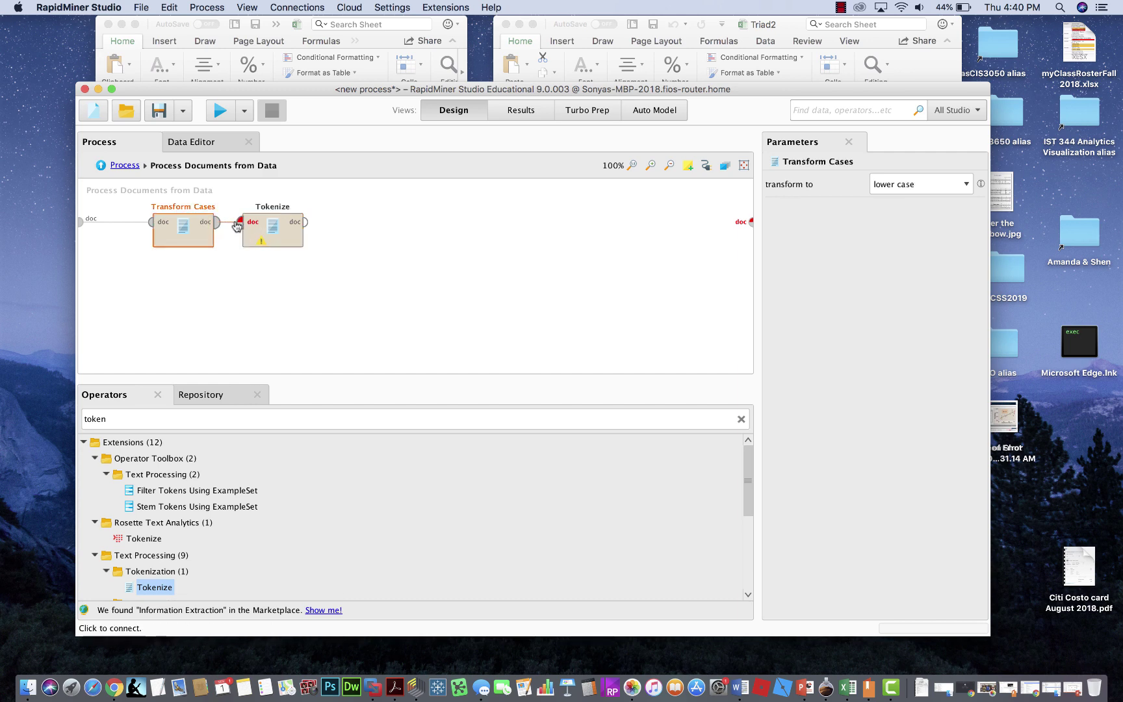
{"action": "left_click", "coordinate": [241, 222]}
Add a Filter Stopwords (English) operator after Tokenize, connected to its document output.
{"action": "double_click", "coordinate": [231, 416]}
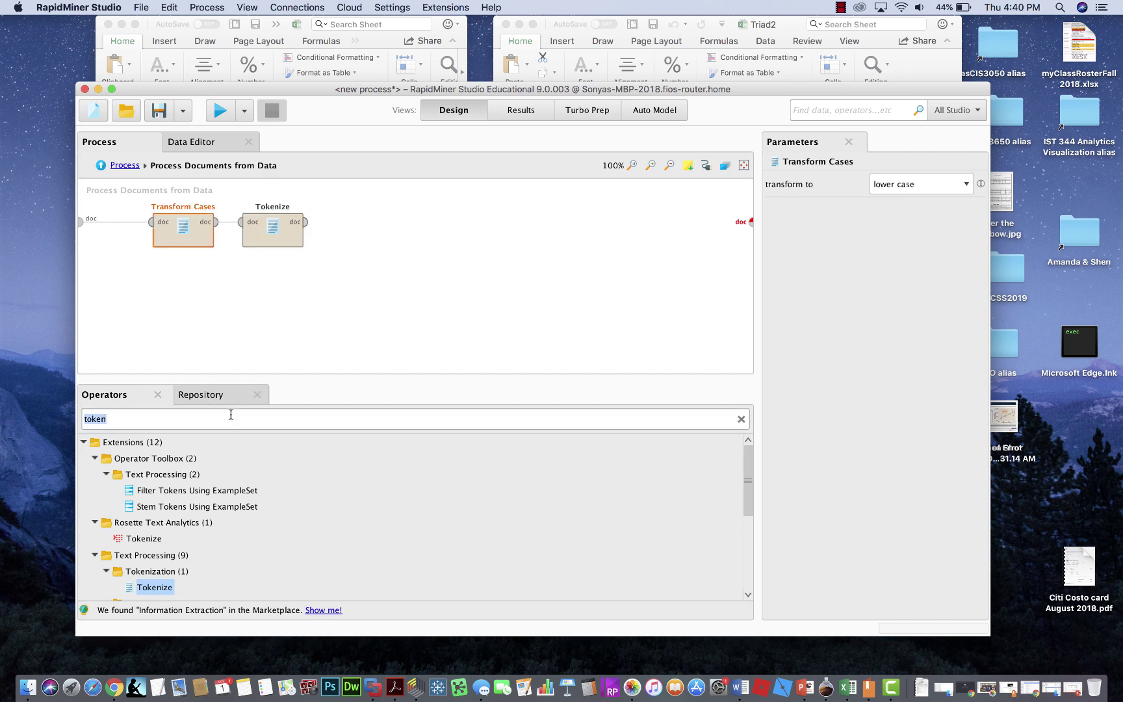
{"action": "type", "text": "filter stop"}
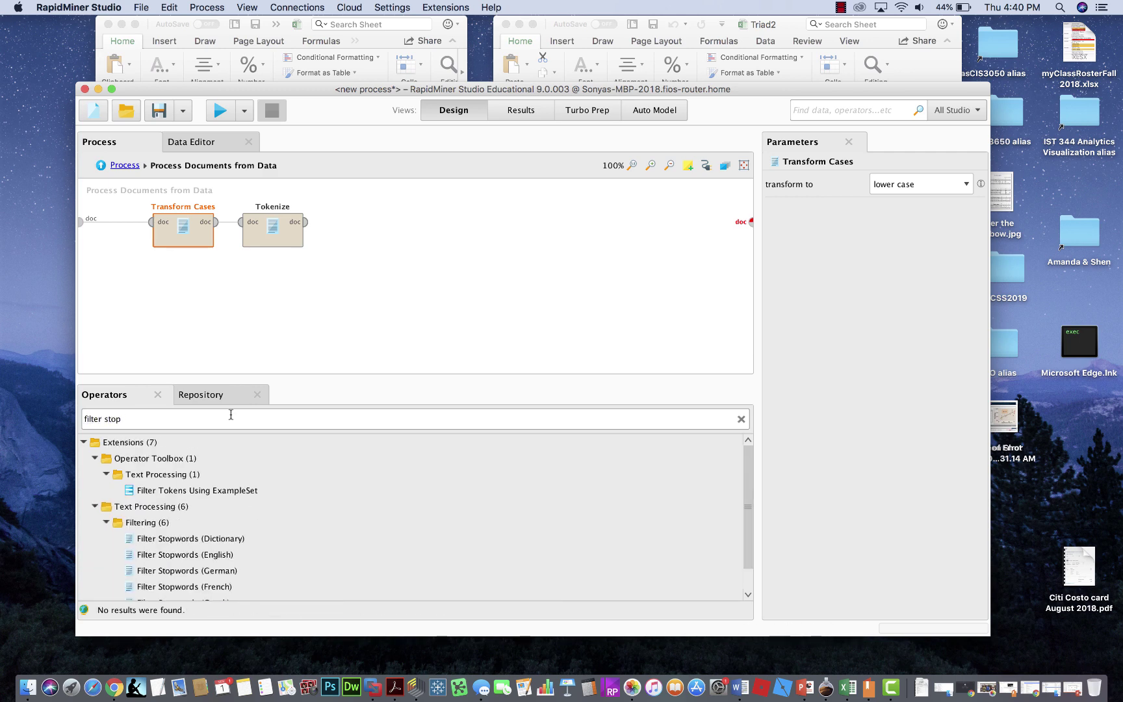
{"action": "left_click_drag", "start_coordinate": [221, 555], "coordinate": [447, 225]}
Add a Stem (Porter) operator after Filter Stopwords (English) and connect it through to the subprocess's document output.
{"action": "left_click", "coordinate": [284, 419]}
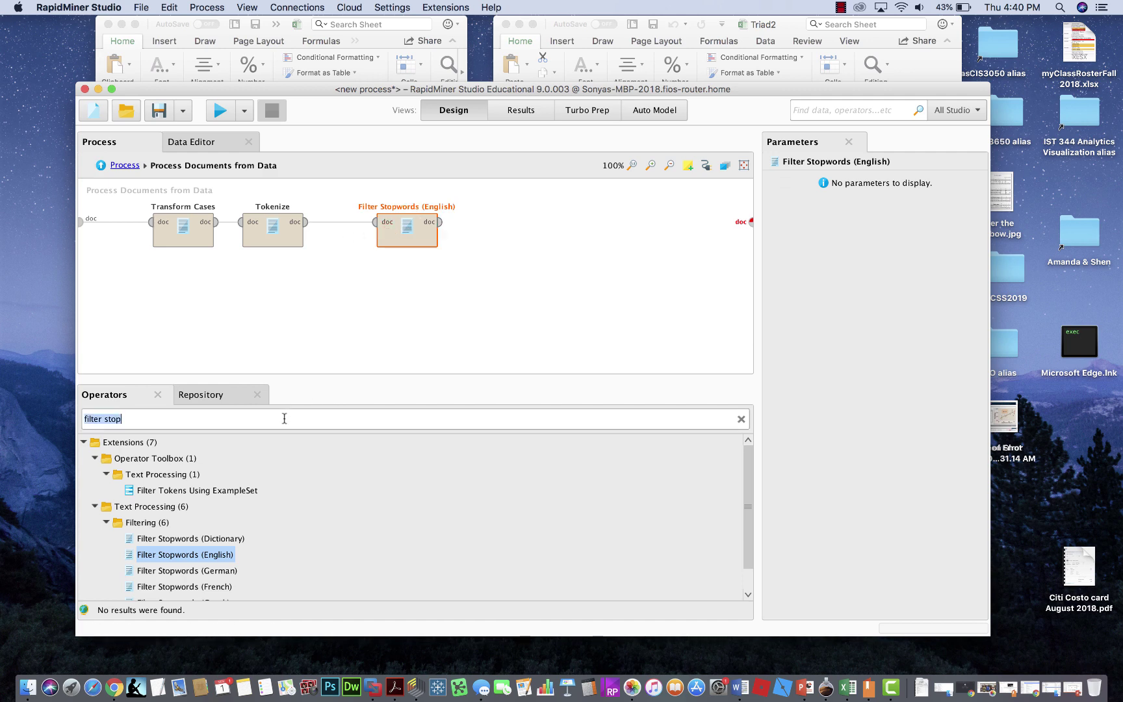
{"action": "type", "text": "stem"}
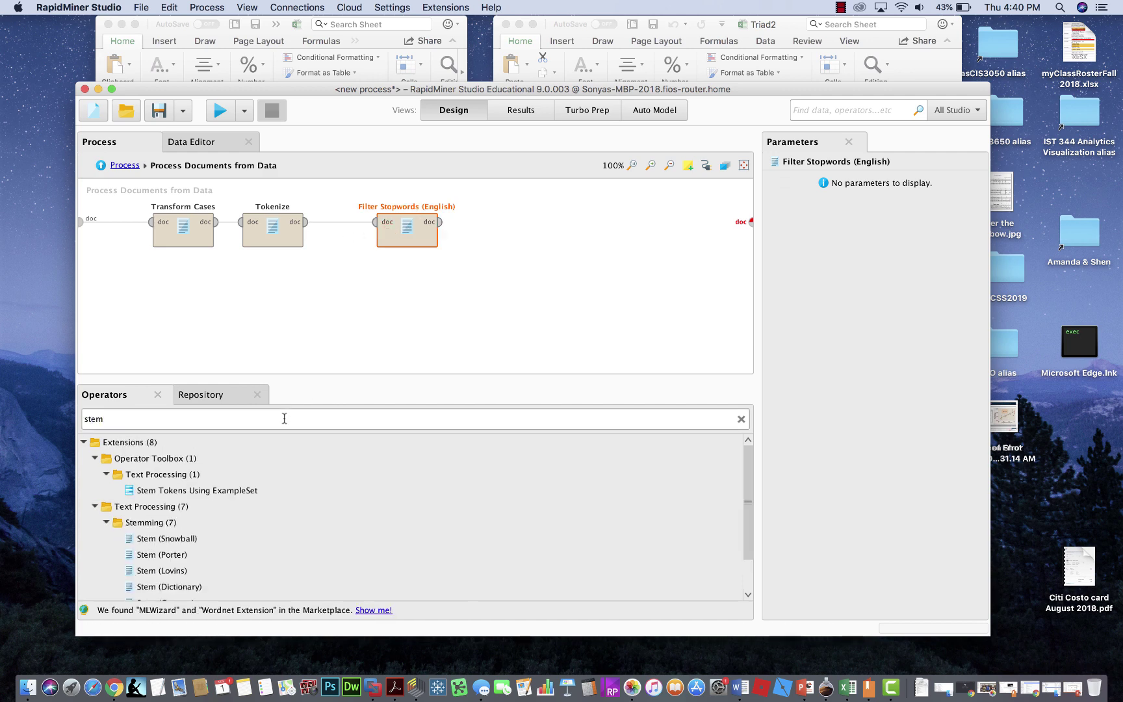
{"action": "left_click_drag", "start_coordinate": [185, 555], "coordinate": [544, 229]}
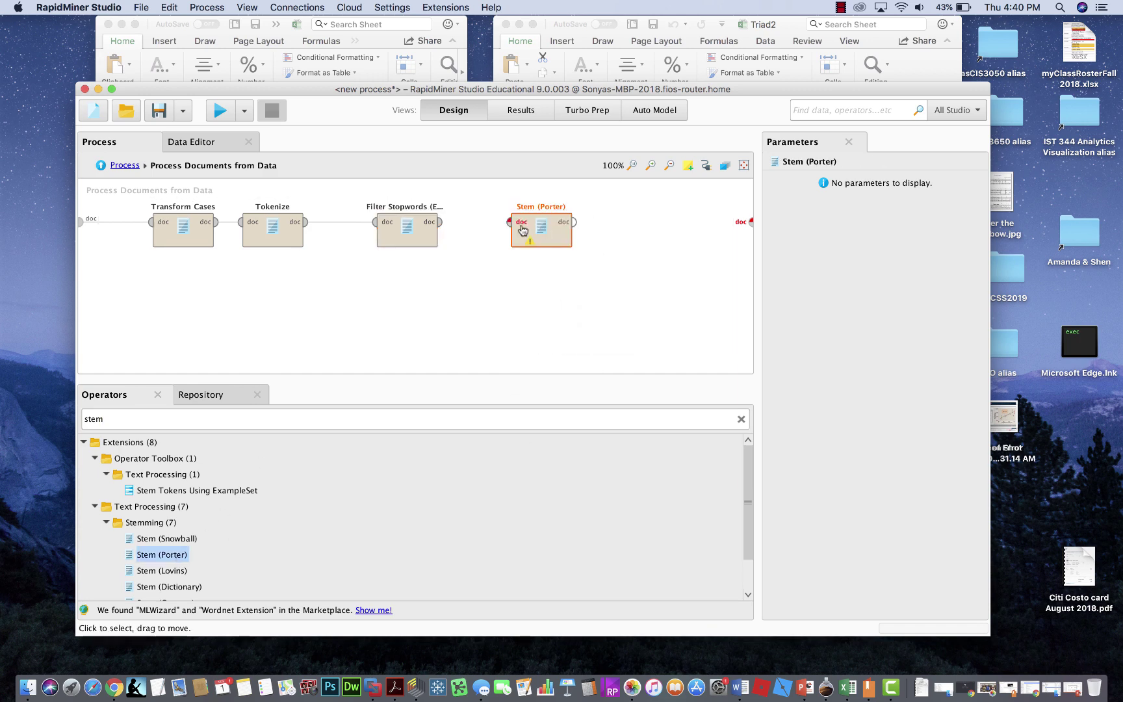
{"action": "left_click", "coordinate": [440, 224]}
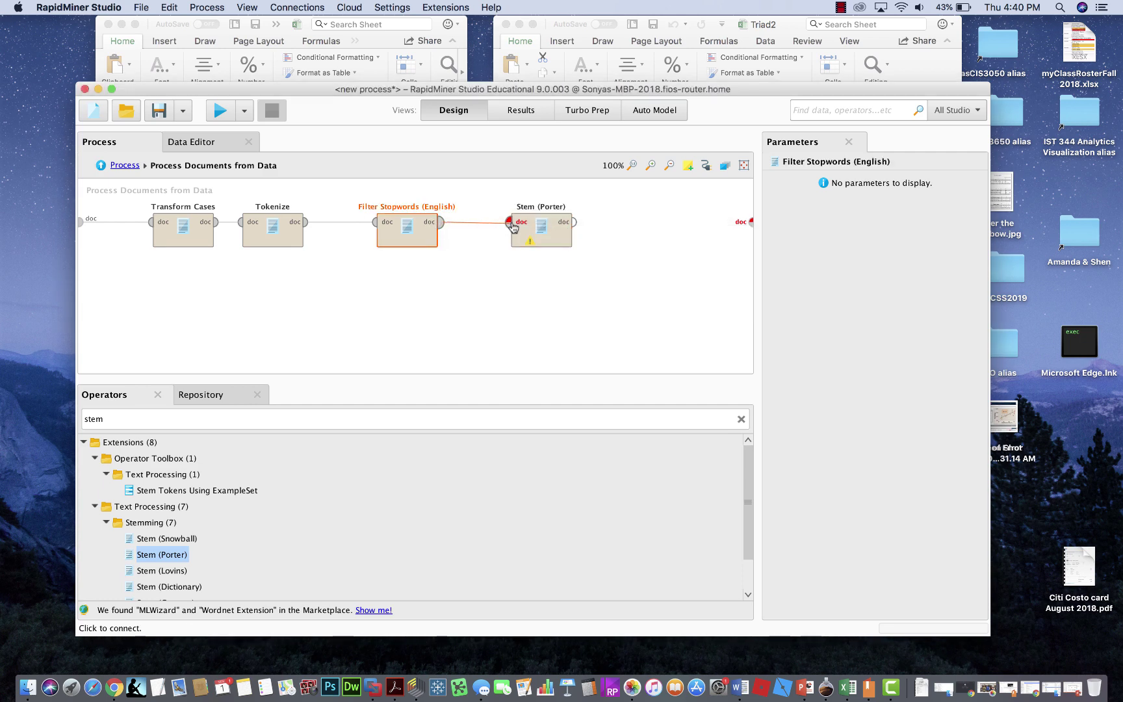
{"action": "left_click", "coordinate": [511, 224]}
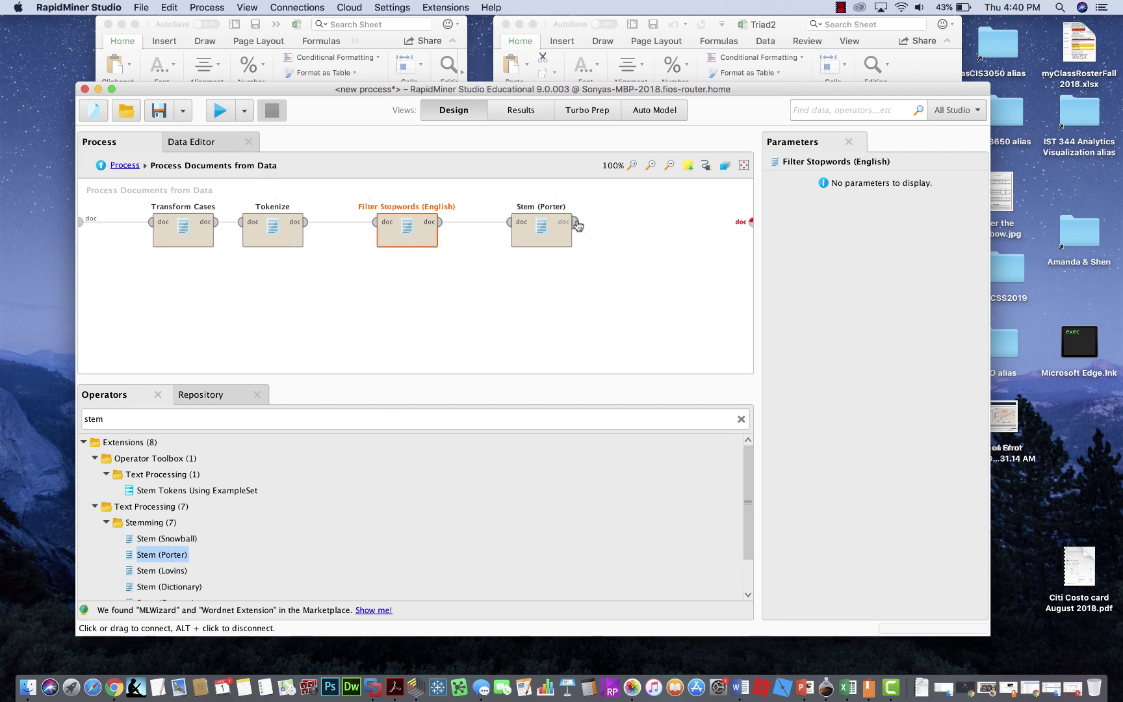
{"action": "mouse_move", "coordinate": [577, 224]}
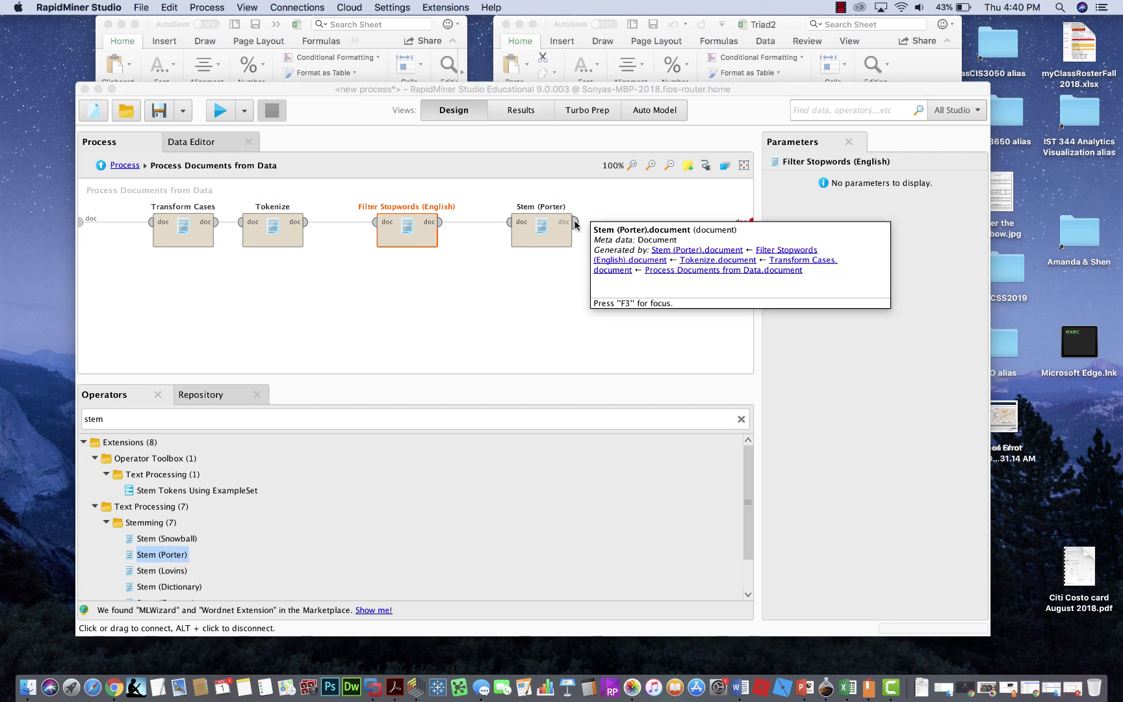
{"action": "left_click", "coordinate": [576, 223]}
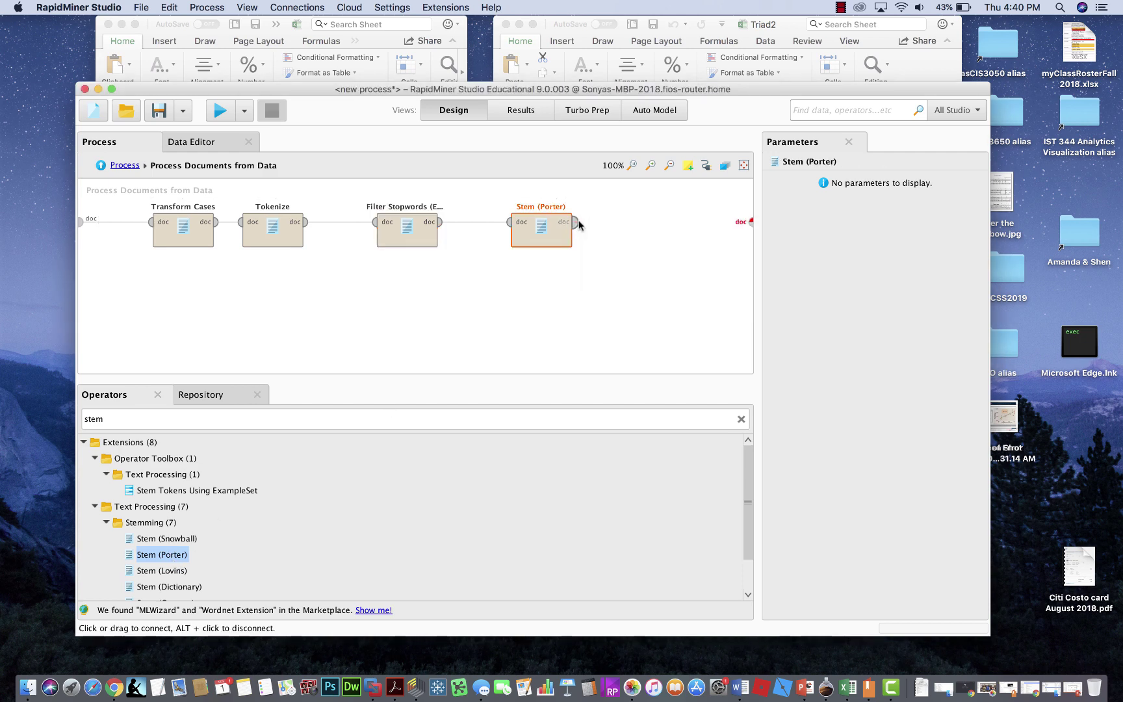
{"action": "left_click", "coordinate": [751, 223]}
{"action": "mouse_move", "coordinate": [752, 224]}
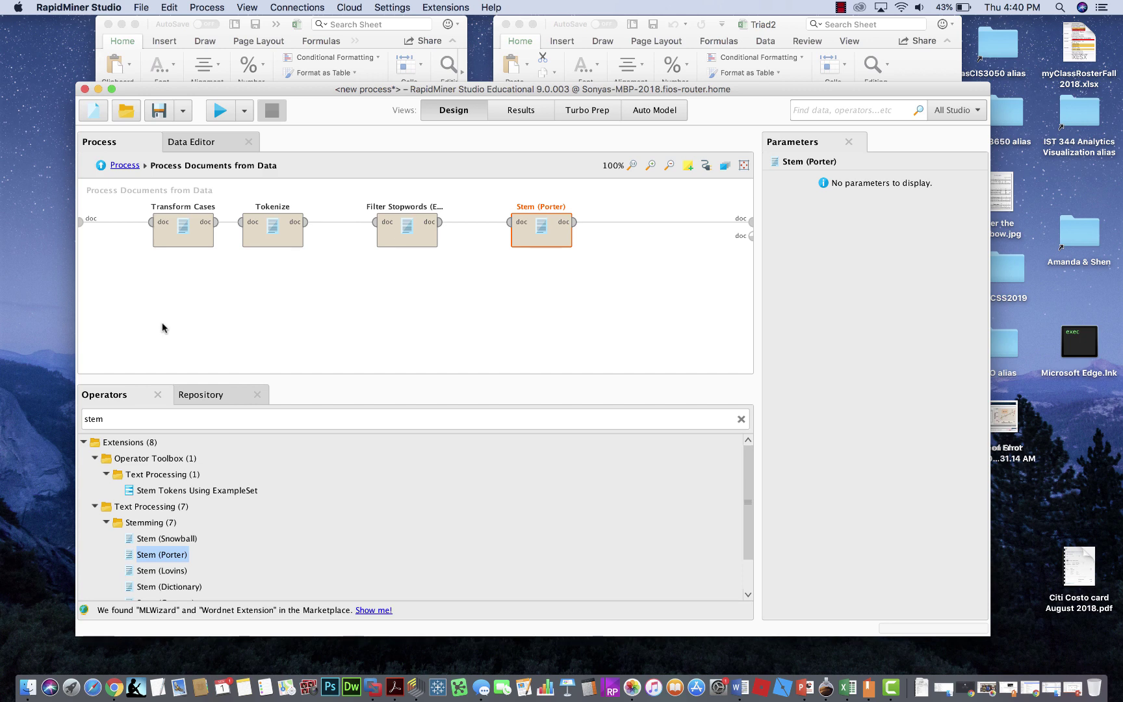
Return to the main process and connect the example set output of Process Documents from Data to the result port.
{"action": "left_click", "coordinate": [125, 167]}
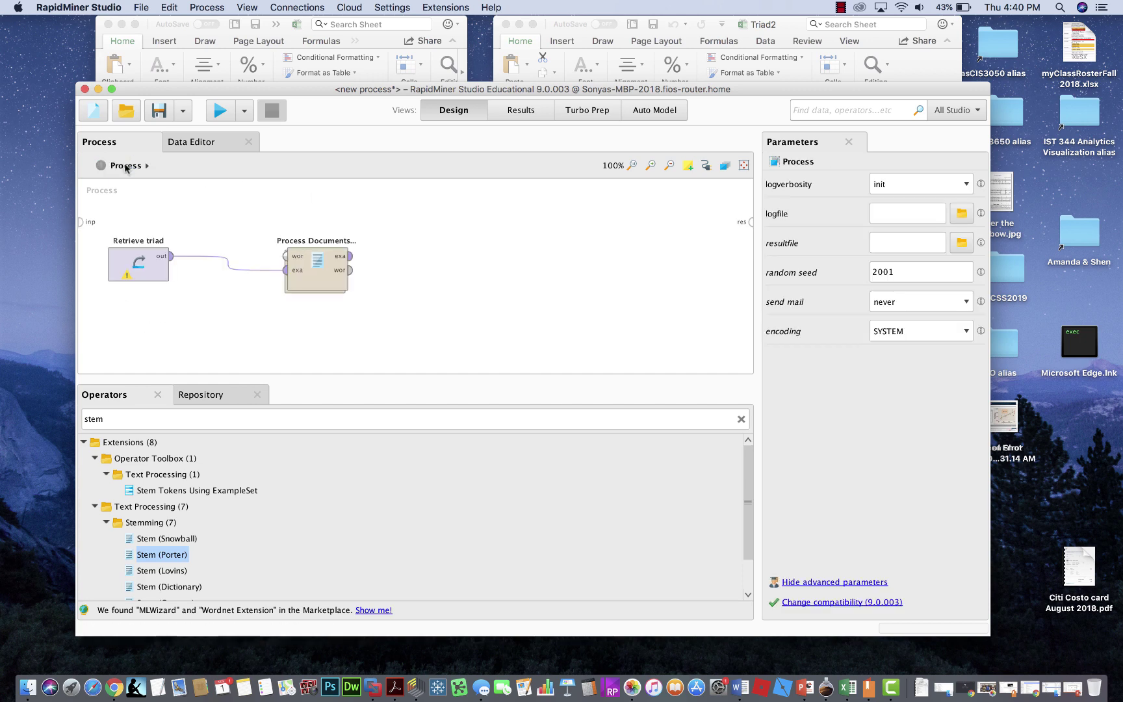
{"action": "left_click", "coordinate": [351, 257]}
{"action": "left_click", "coordinate": [751, 223]}
{"action": "left_click", "coordinate": [191, 141]}
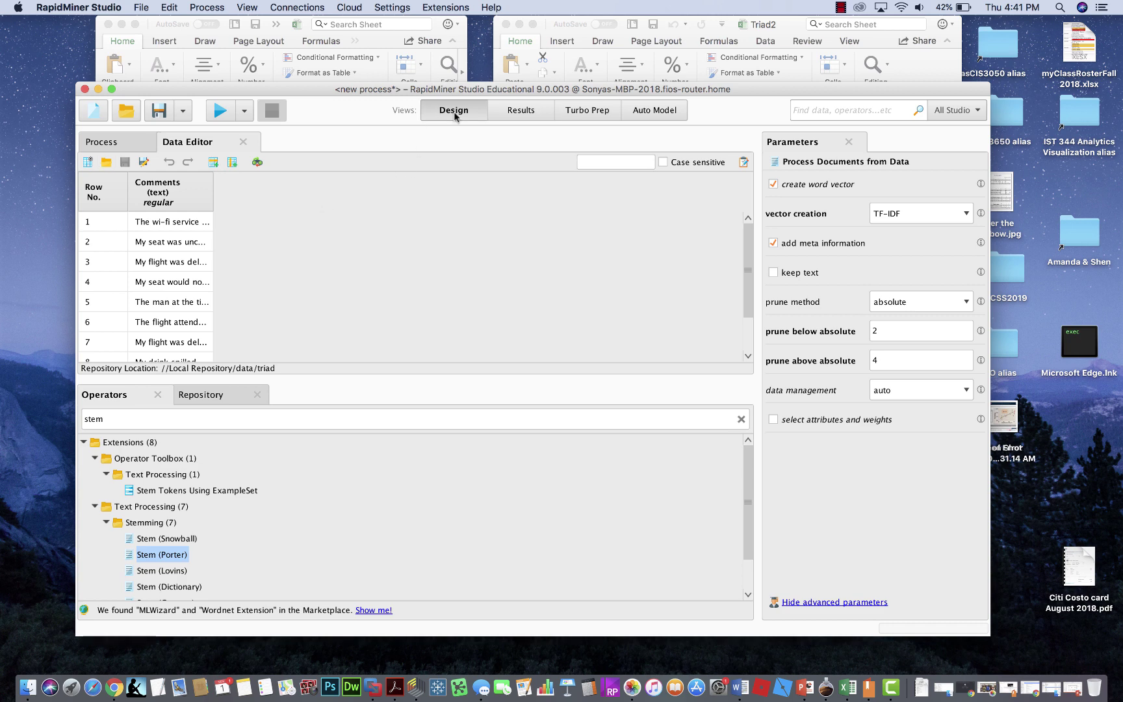
{"action": "left_click", "coordinate": [104, 142]}
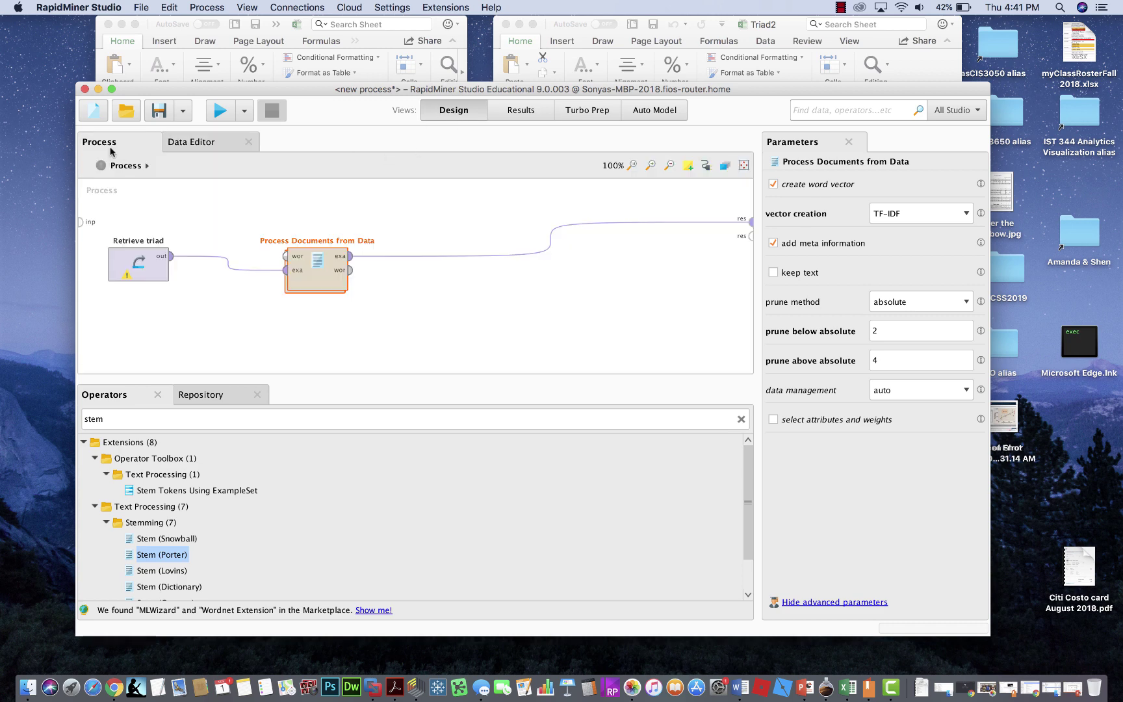
Run the process and examine the flight, seat and delai word columns in the resulting example set.
{"action": "left_click", "coordinate": [219, 112]}
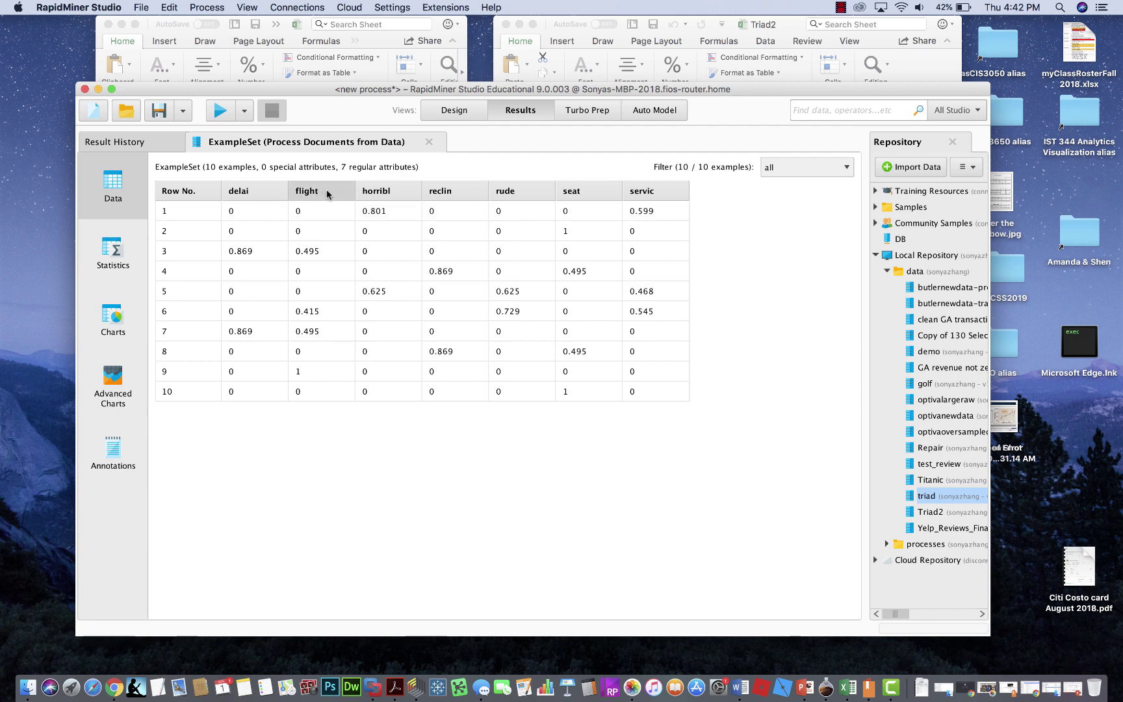
{"action": "mouse_move", "coordinate": [326, 189]}
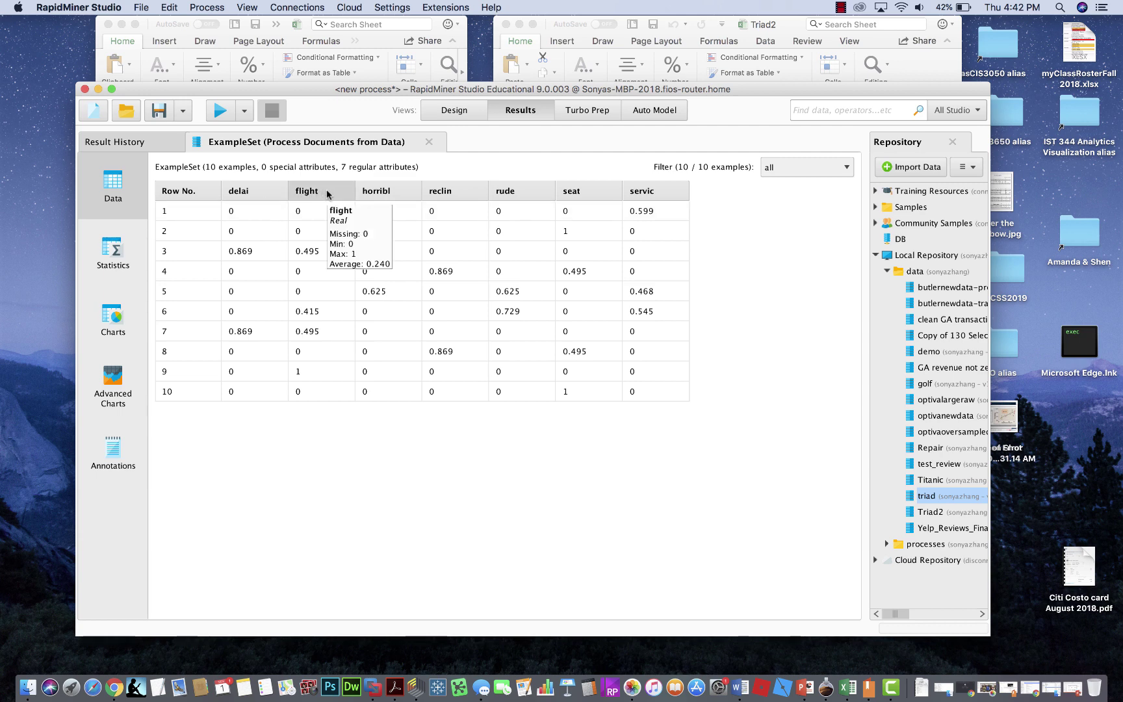
{"action": "mouse_move", "coordinate": [569, 199]}
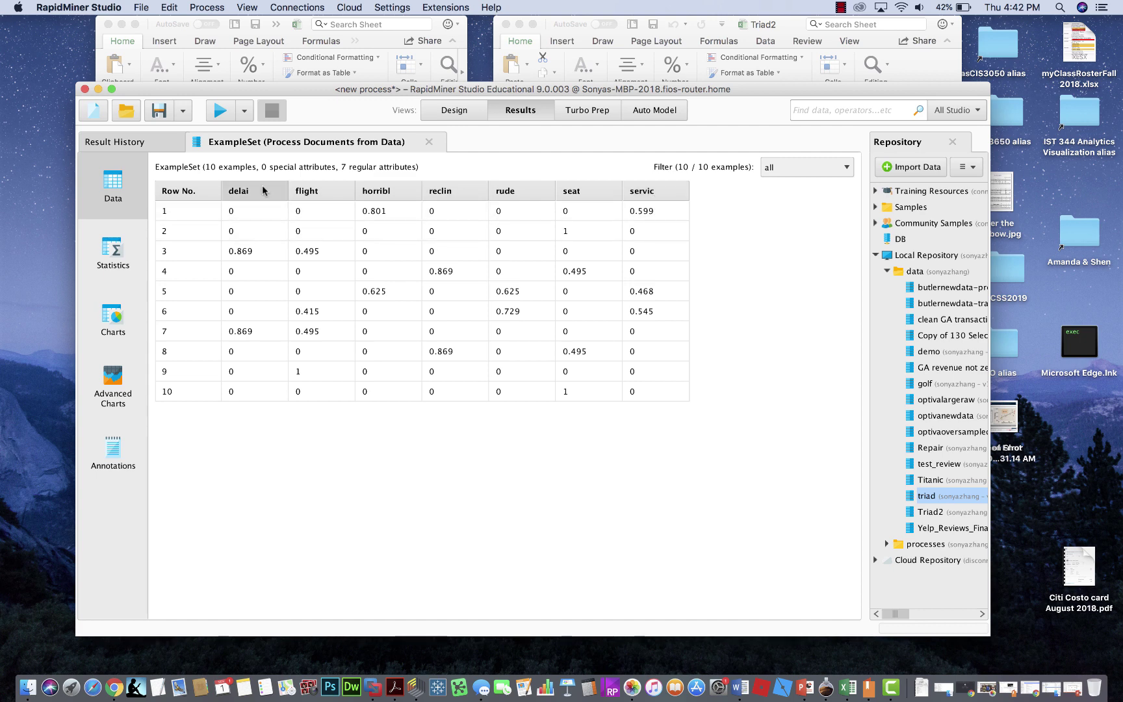
{"action": "mouse_move", "coordinate": [263, 190]}
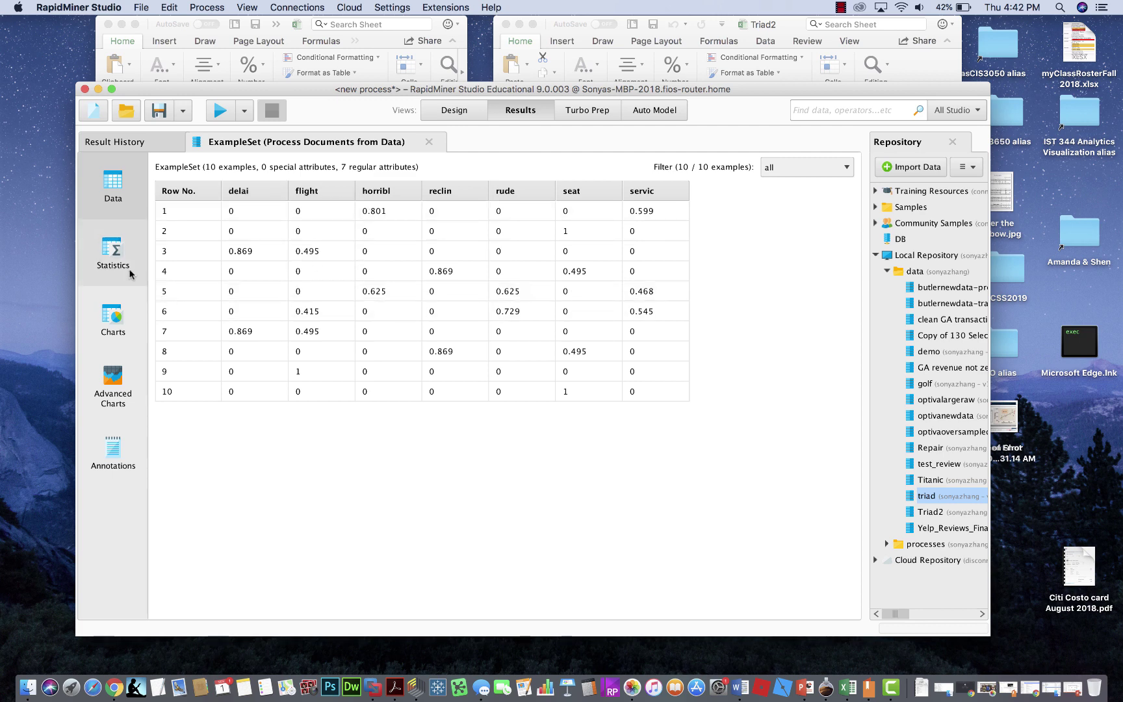
Add a k-Medoids clustering operator to the main process between Process Documents from Data and the result port.
{"action": "left_click", "coordinate": [454, 112]}
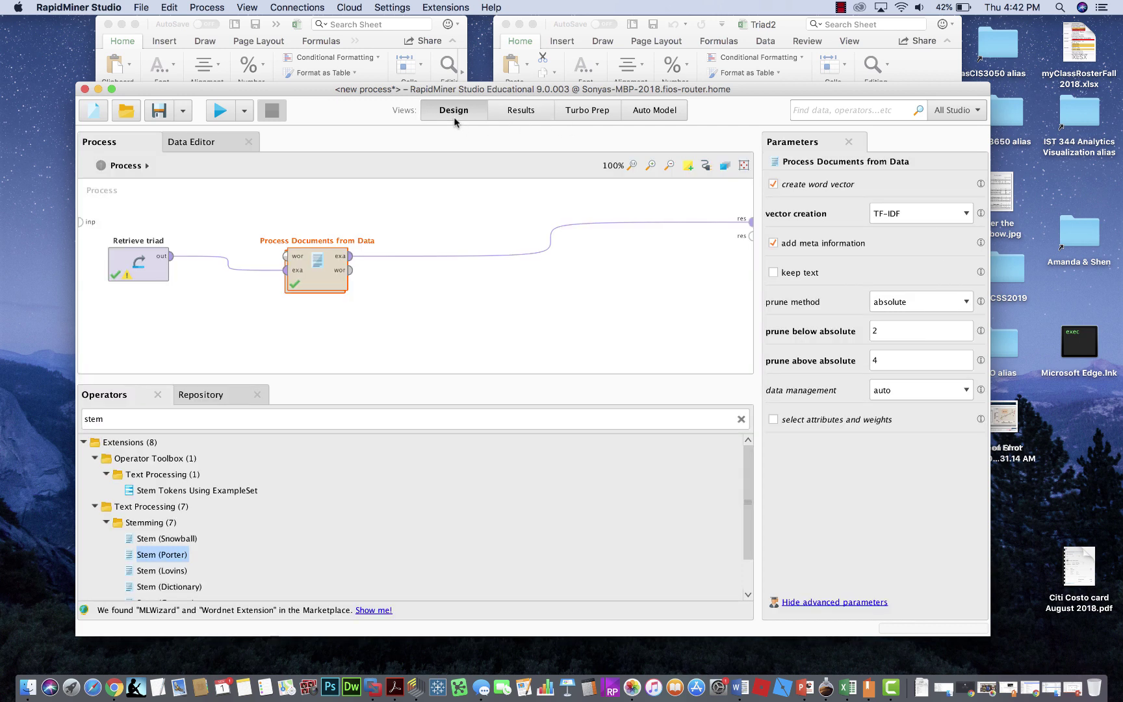
{"action": "left_click", "coordinate": [343, 419]}
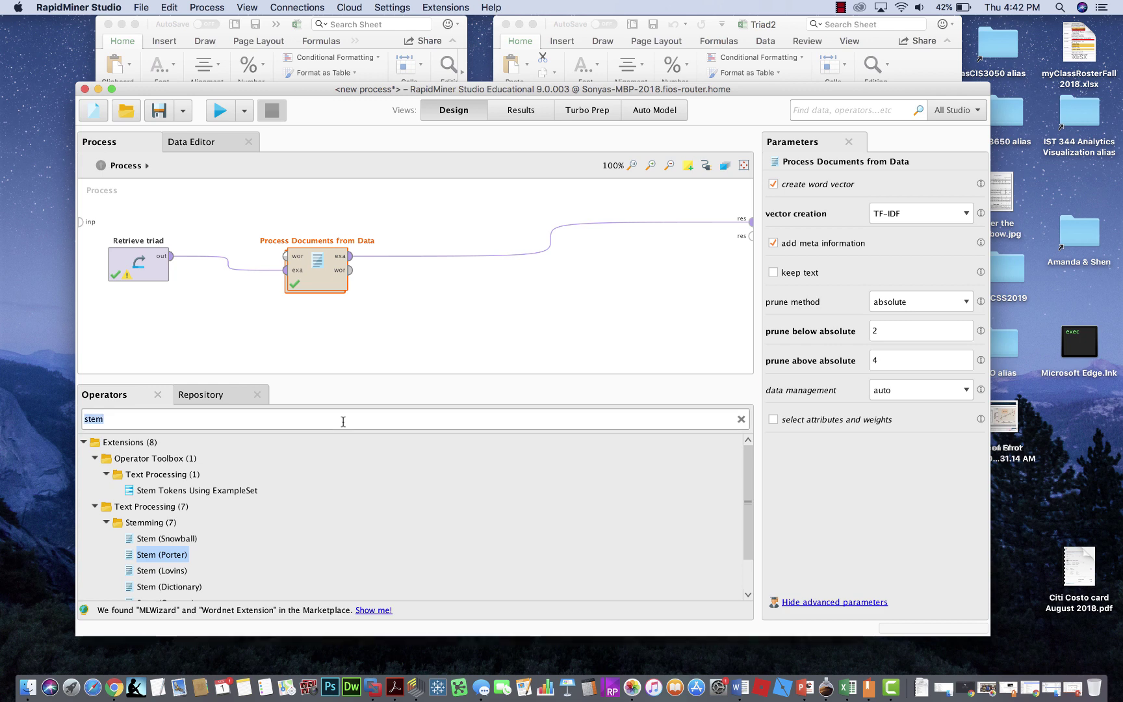
{"action": "type", "text": "cluster"}
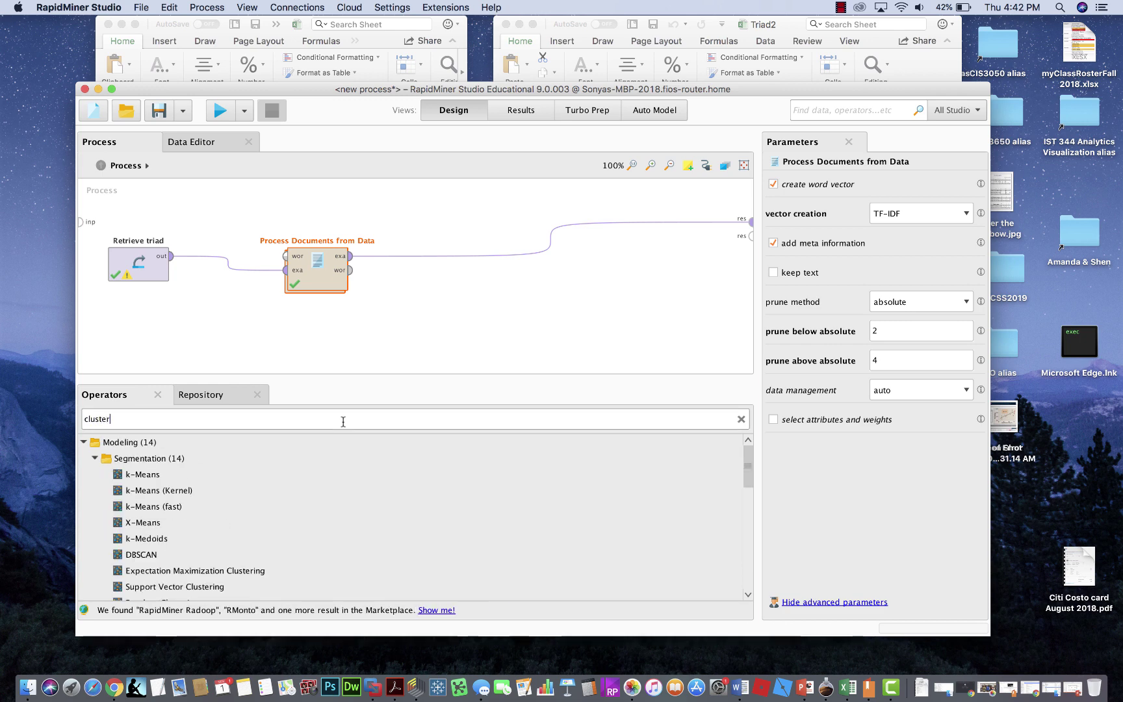
{"action": "mouse_move", "coordinate": [156, 538]}
{"action": "left_mouse_down"}
{"action": "mouse_move", "coordinate": [172, 534]}
{"action": "mouse_move", "coordinate": [161, 542]}
{"action": "left_mouse_up"}
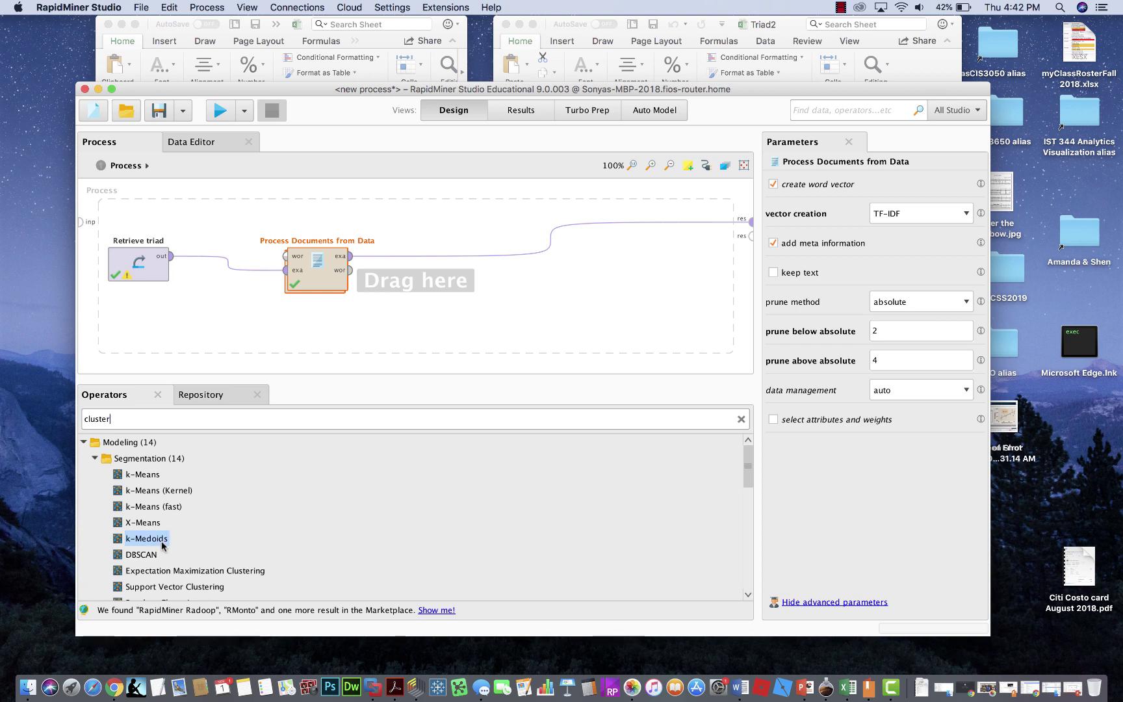
{"action": "left_click_drag", "start_coordinate": [161, 541], "coordinate": [544, 261]}
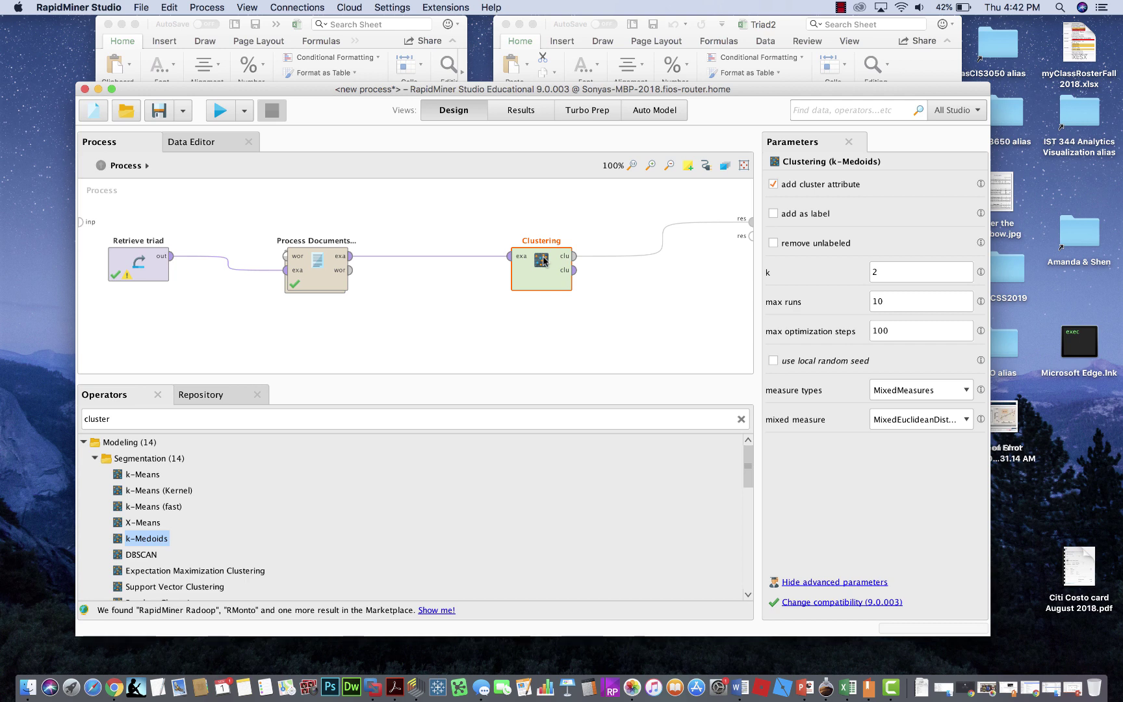
{"action": "left_click_drag", "start_coordinate": [547, 276], "coordinate": [518, 263]}
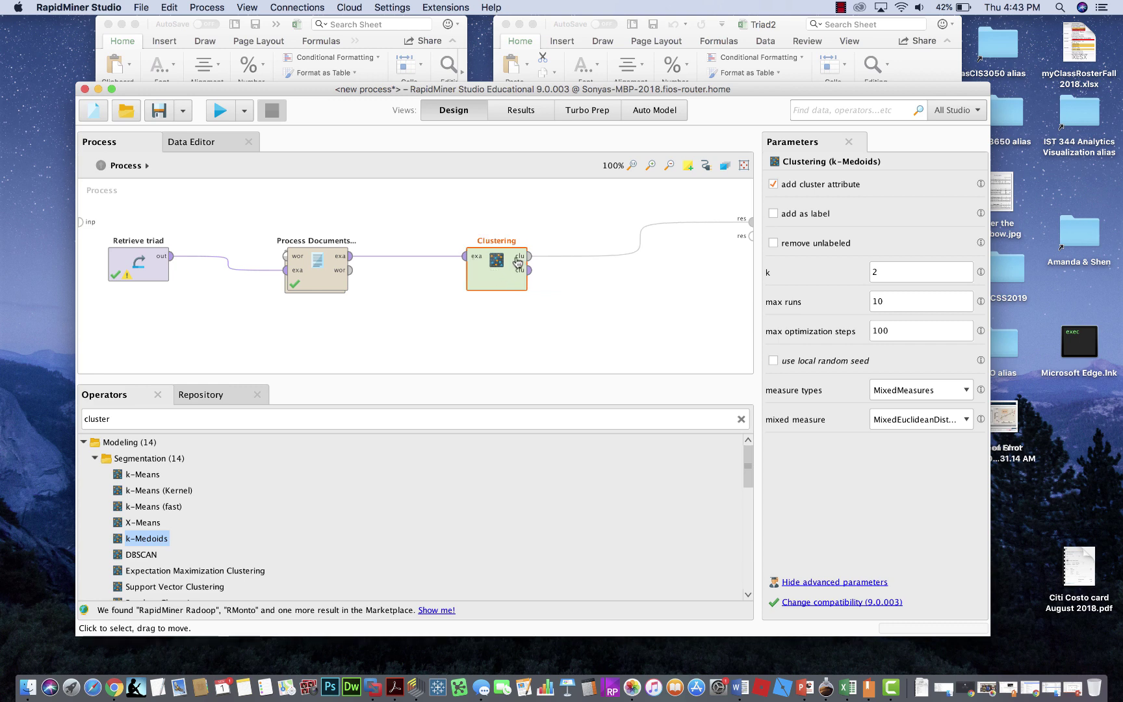
Set the k-Medoids operator's k to 3 and run the process.
{"action": "left_click", "coordinate": [882, 269]}
{"action": "key", "text": "BackSpace"}
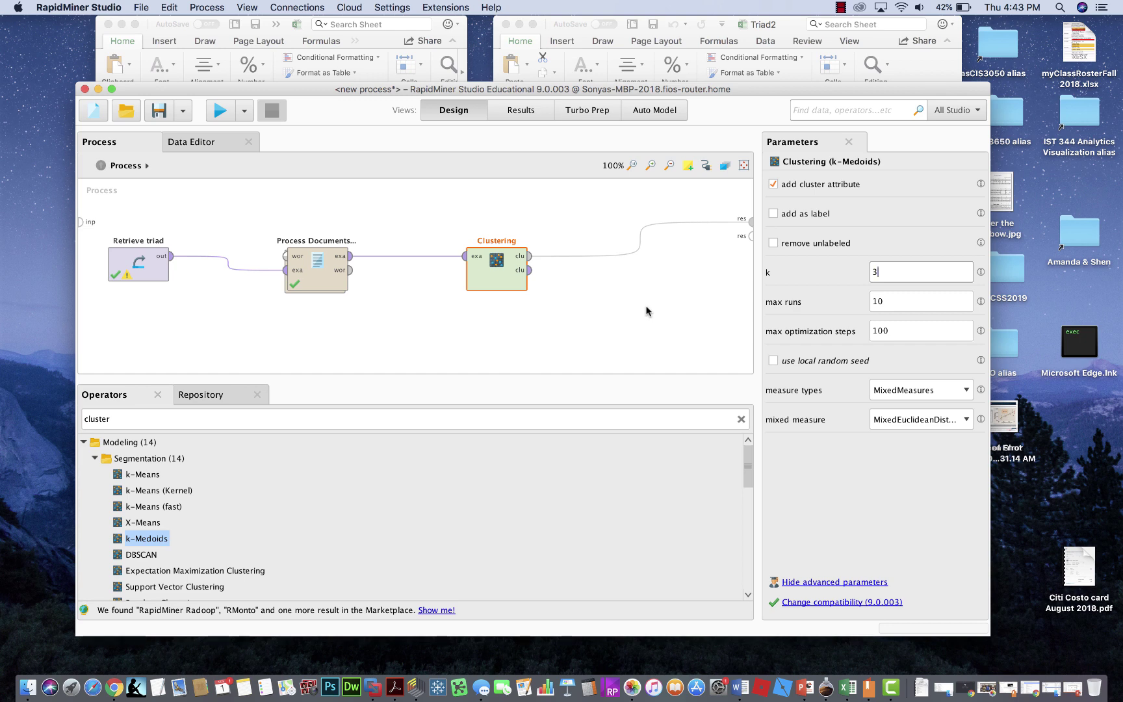
{"action": "left_click", "coordinate": [221, 111]}
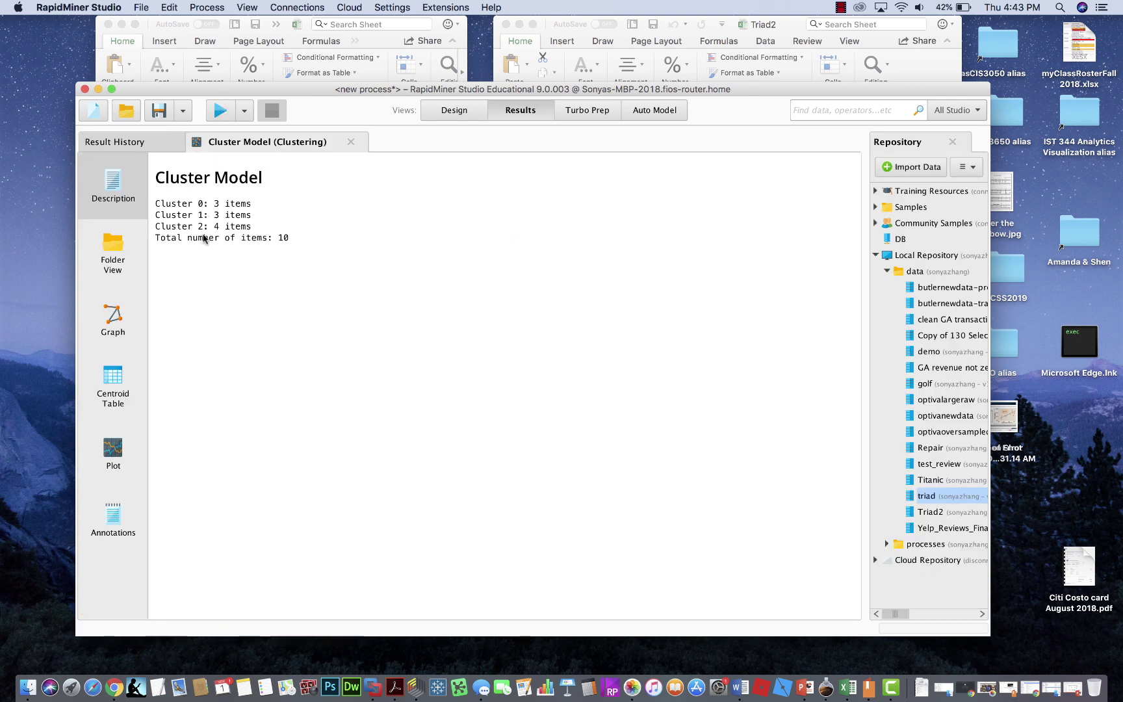
Show the cluster model as folders and expand cluster_0, cluster_1 and cluster_2 to examine which examples each contains.
{"action": "left_click", "coordinate": [117, 262]}
{"action": "left_click", "coordinate": [159, 184]}
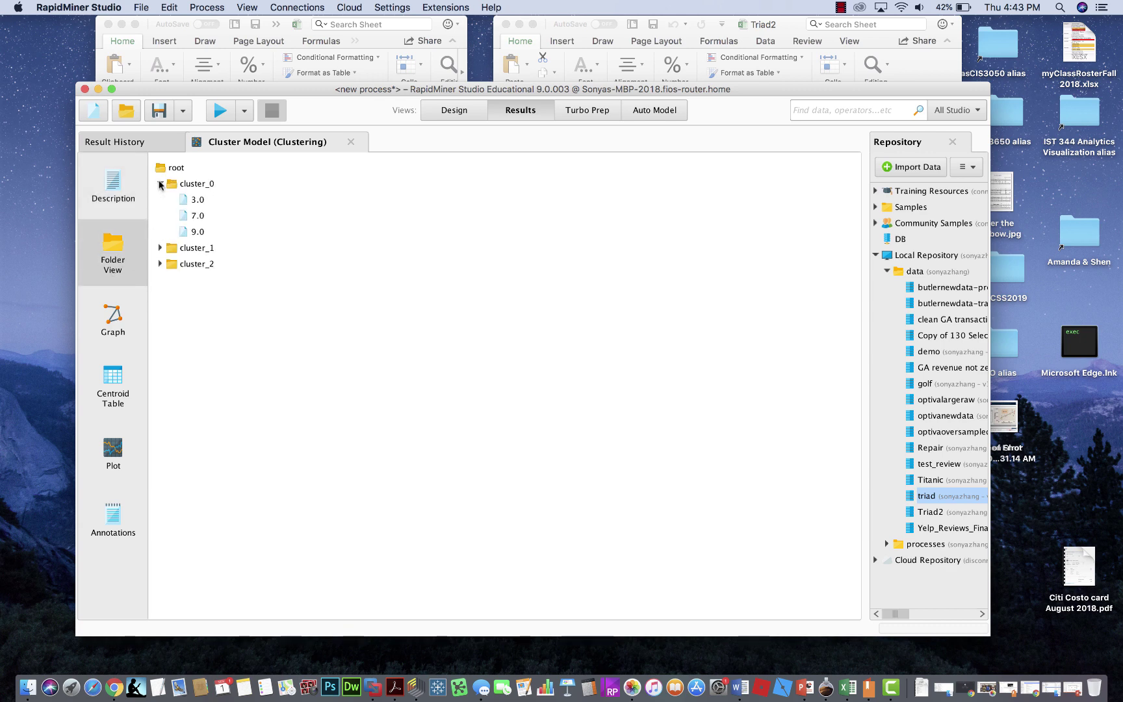
{"action": "left_click", "coordinate": [160, 247]}
{"action": "left_click", "coordinate": [160, 312]}
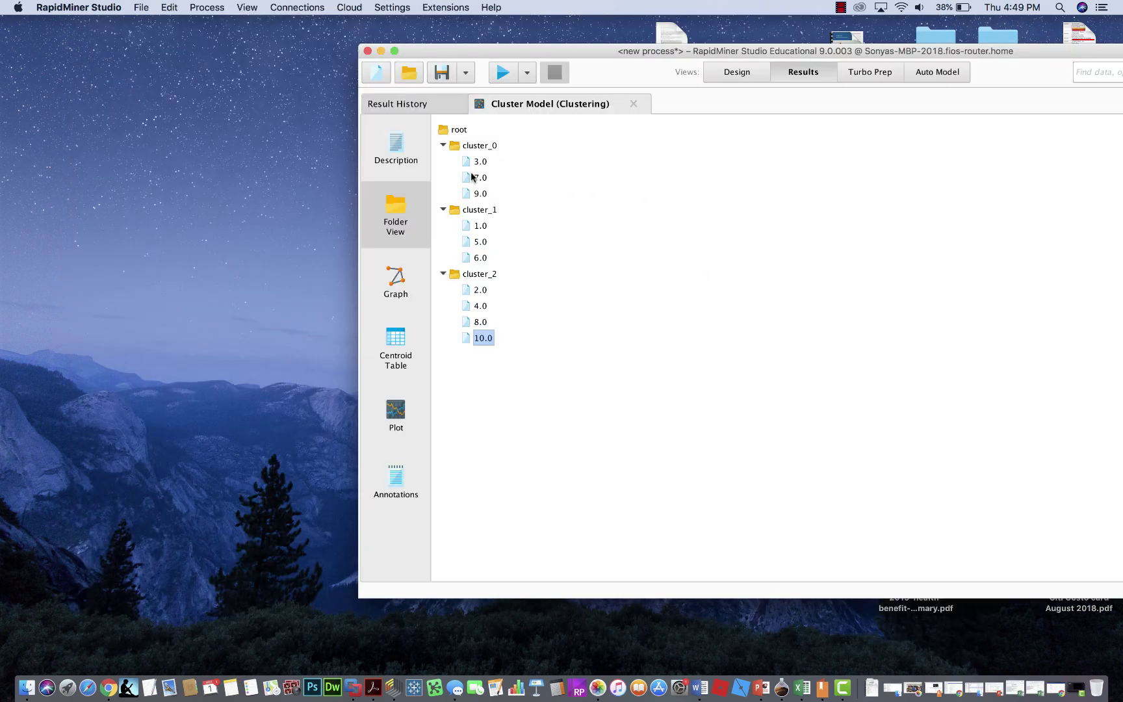
Inspect the word weights of examples 3, 7 and 9 in cluster_0.
{"action": "double_click", "coordinate": [483, 163]}
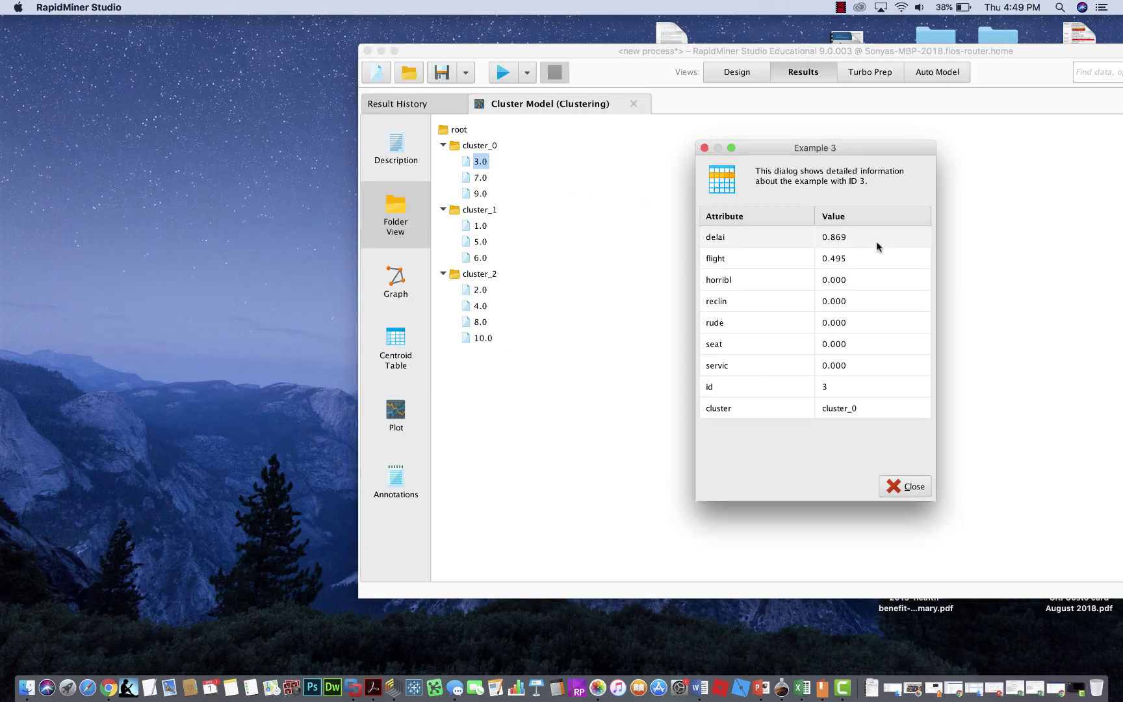
{"action": "double_click", "coordinate": [478, 180]}
{"action": "double_click", "coordinate": [478, 194]}
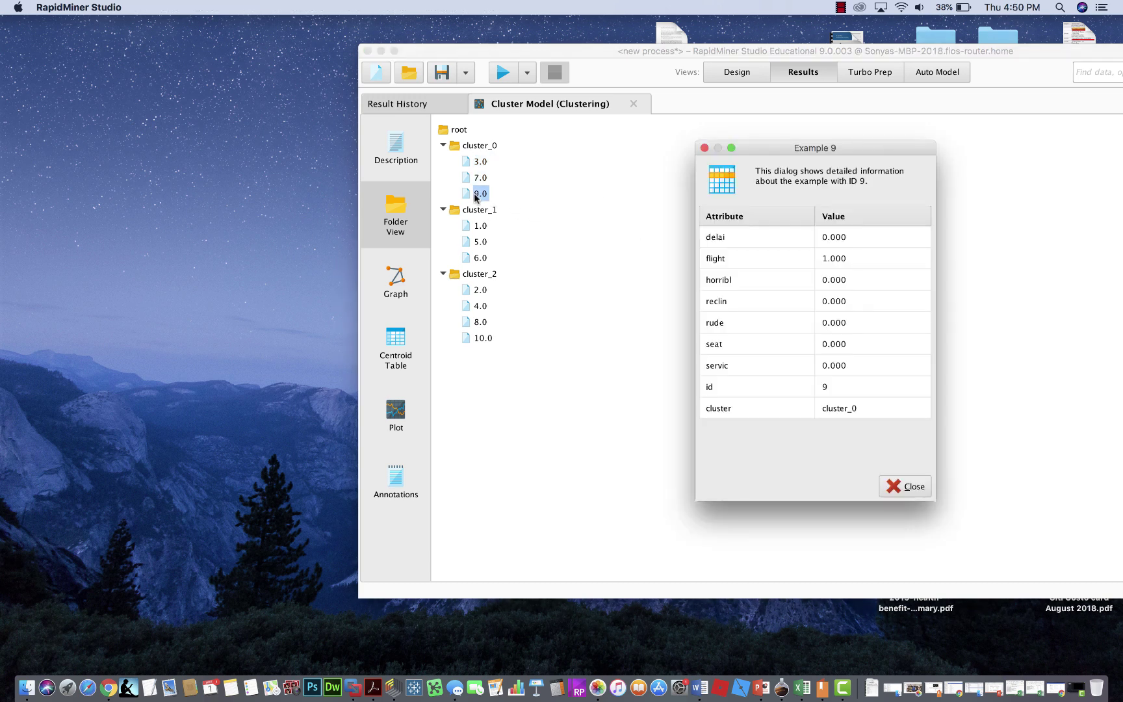
Inspect the word weights of examples 1, 5 and 6 in cluster_1.
{"action": "double_click", "coordinate": [484, 227]}
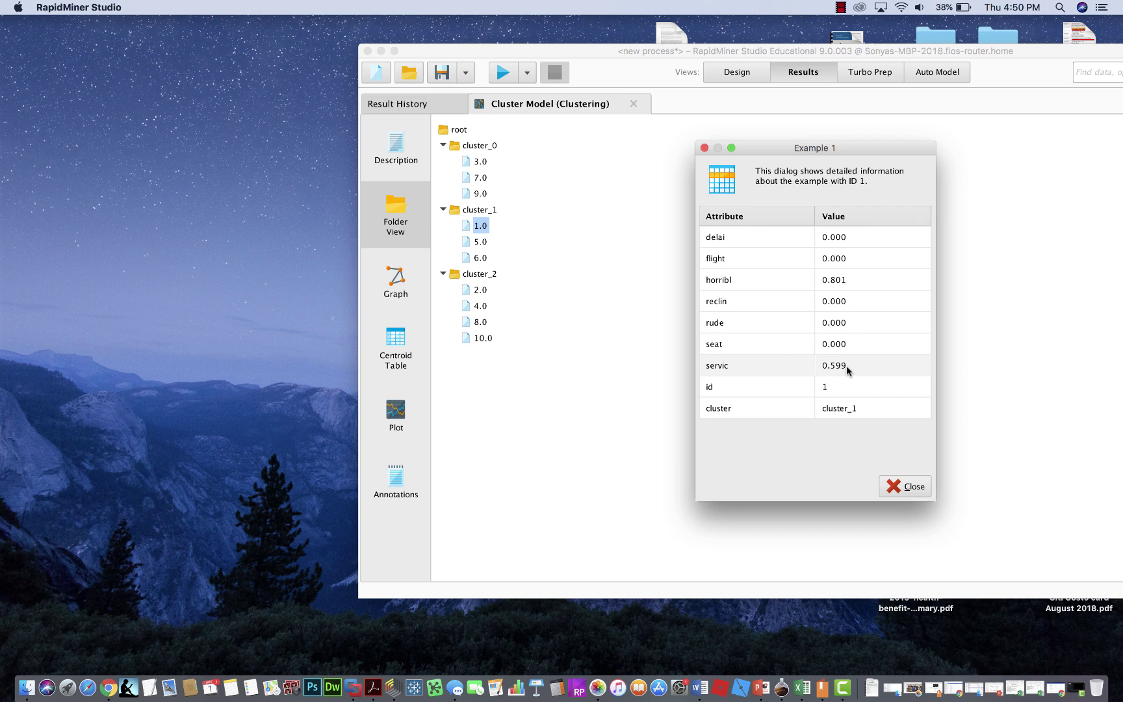
{"action": "double_click", "coordinate": [488, 242]}
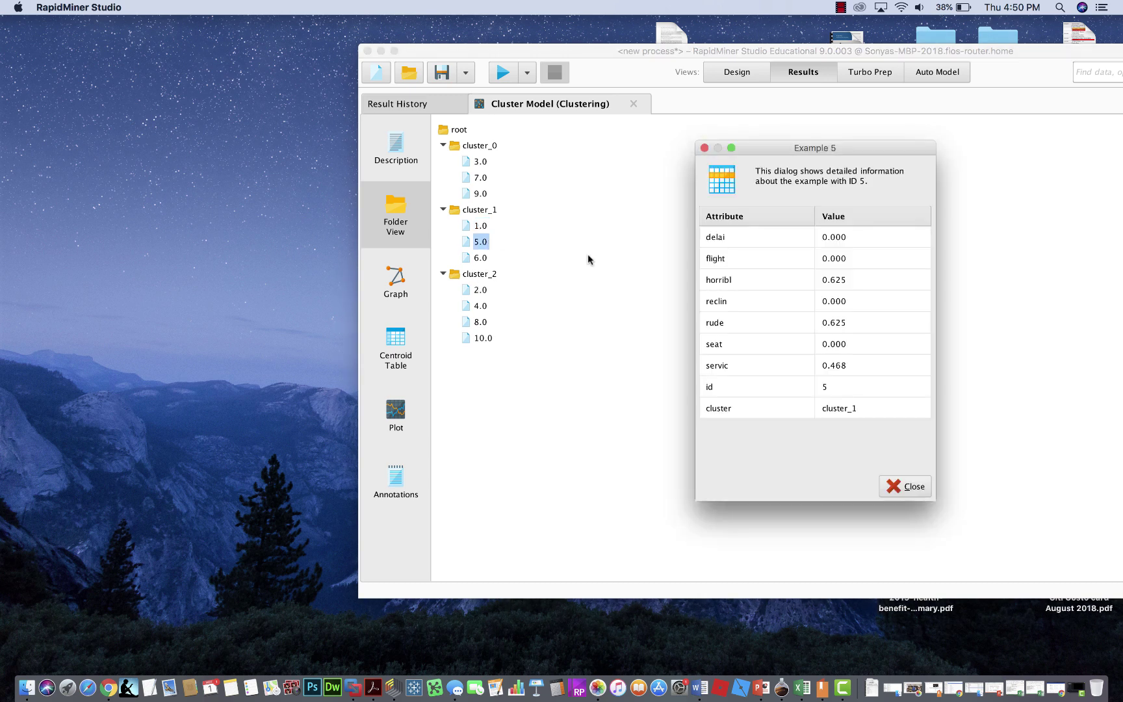
{"action": "double_click", "coordinate": [489, 259]}
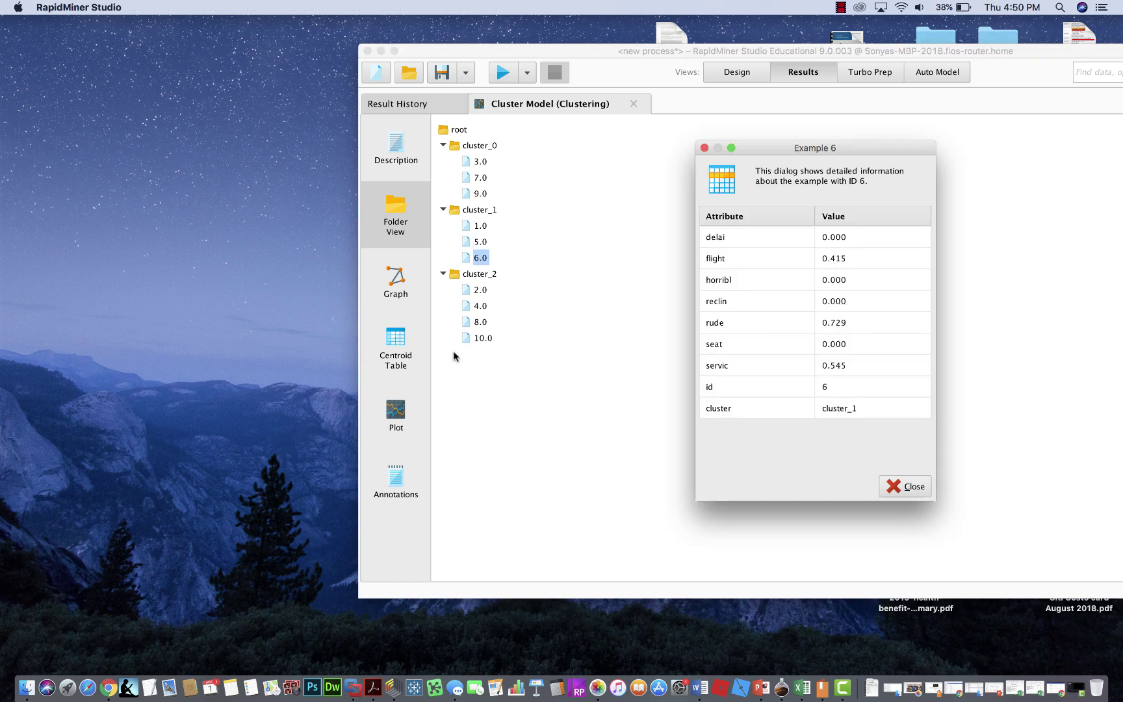
Inspect the word weights of examples 2, 4, 8 and 10 in cluster_2, and close the example details.
{"action": "double_click", "coordinate": [484, 291]}
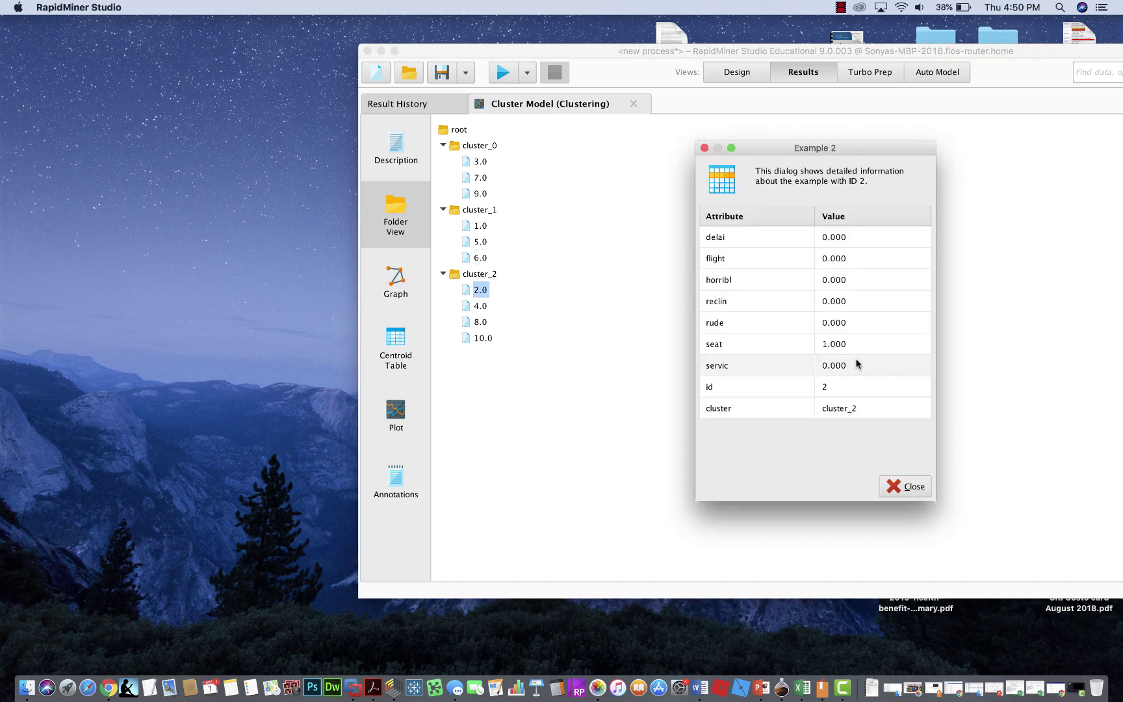
{"action": "double_click", "coordinate": [480, 306]}
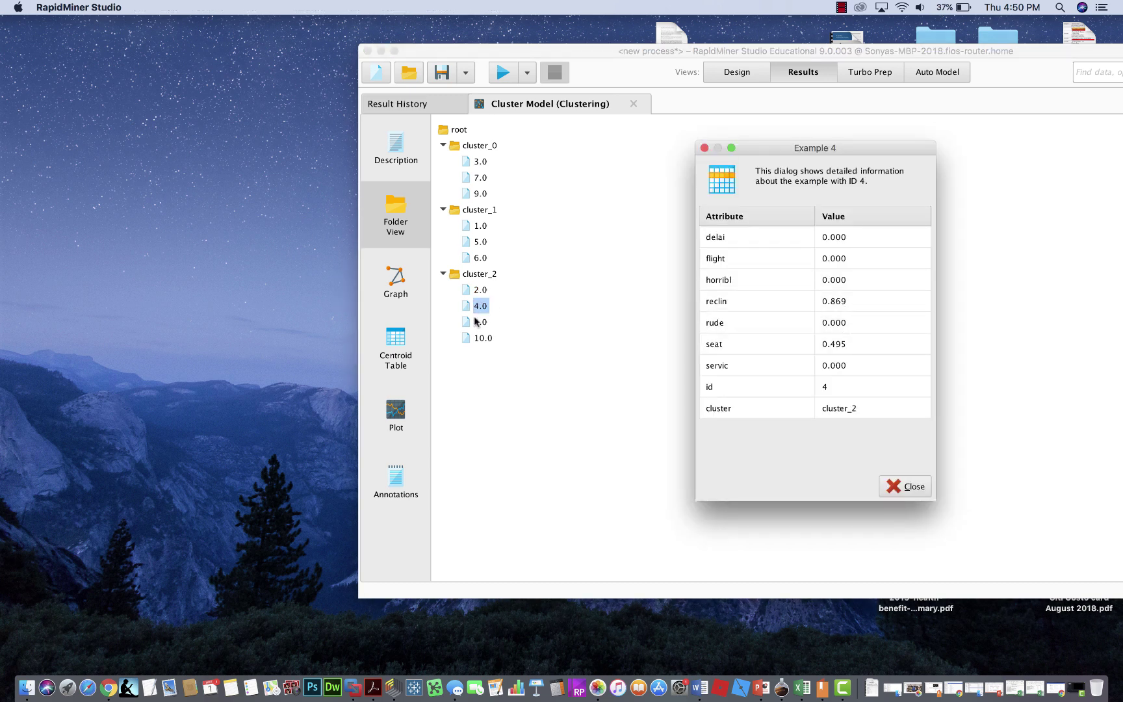
{"action": "double_click", "coordinate": [477, 322]}
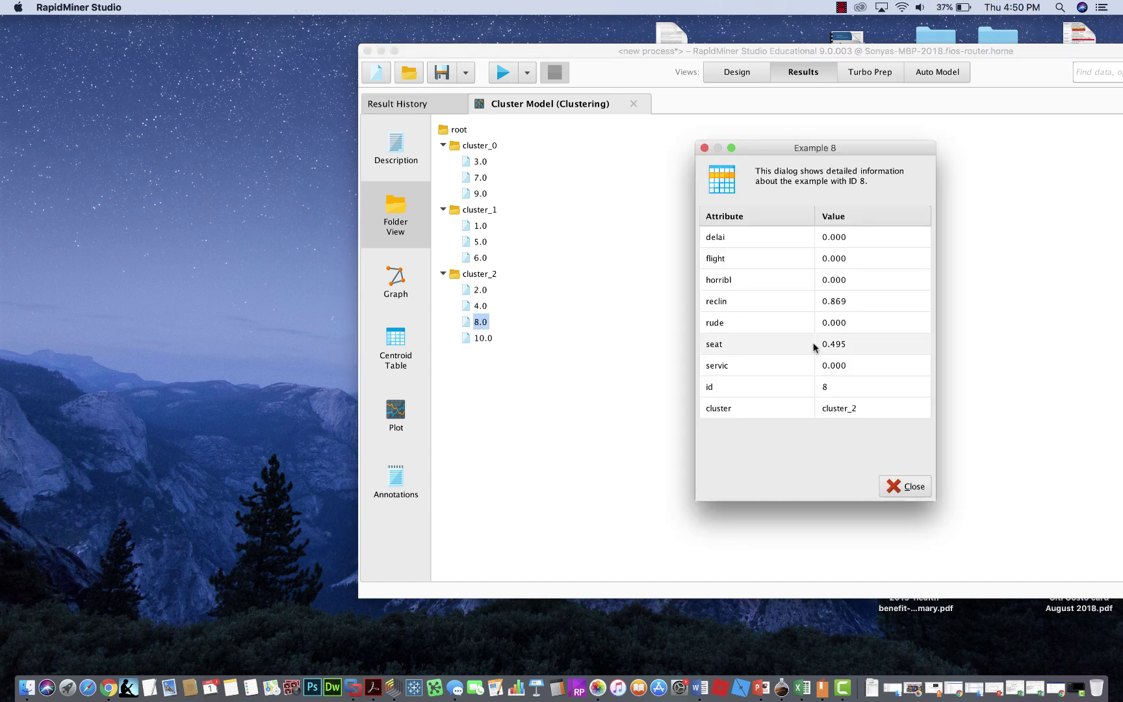
{"action": "double_click", "coordinate": [480, 337]}
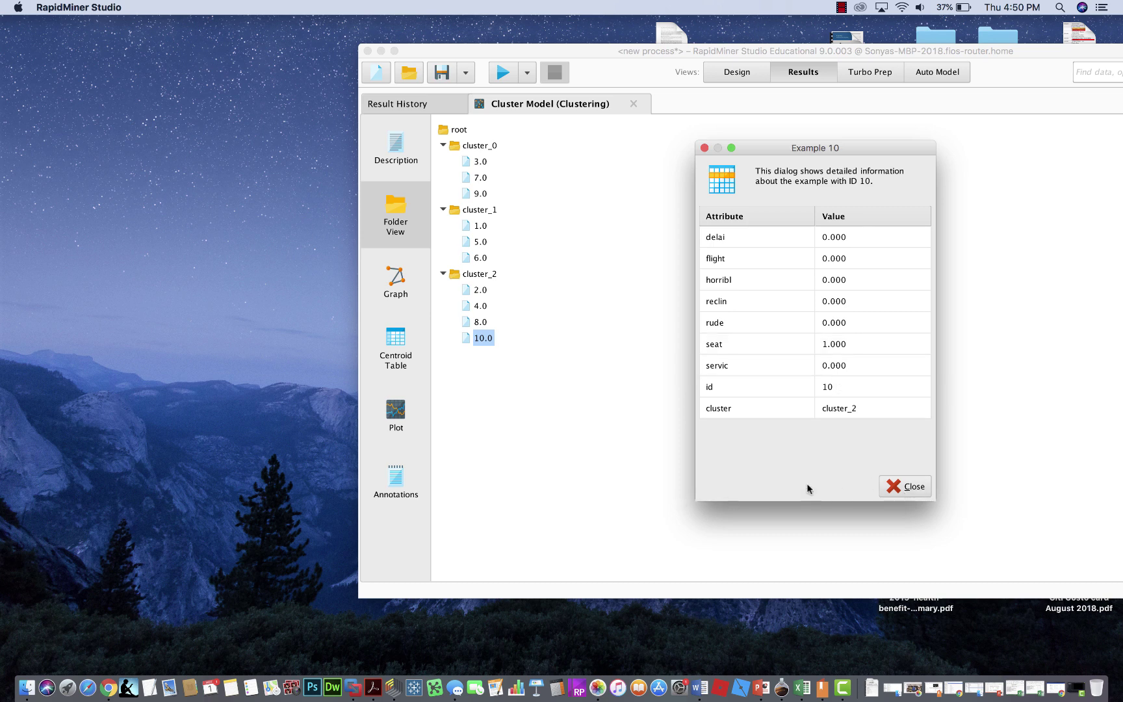
{"action": "left_click", "coordinate": [897, 484]}
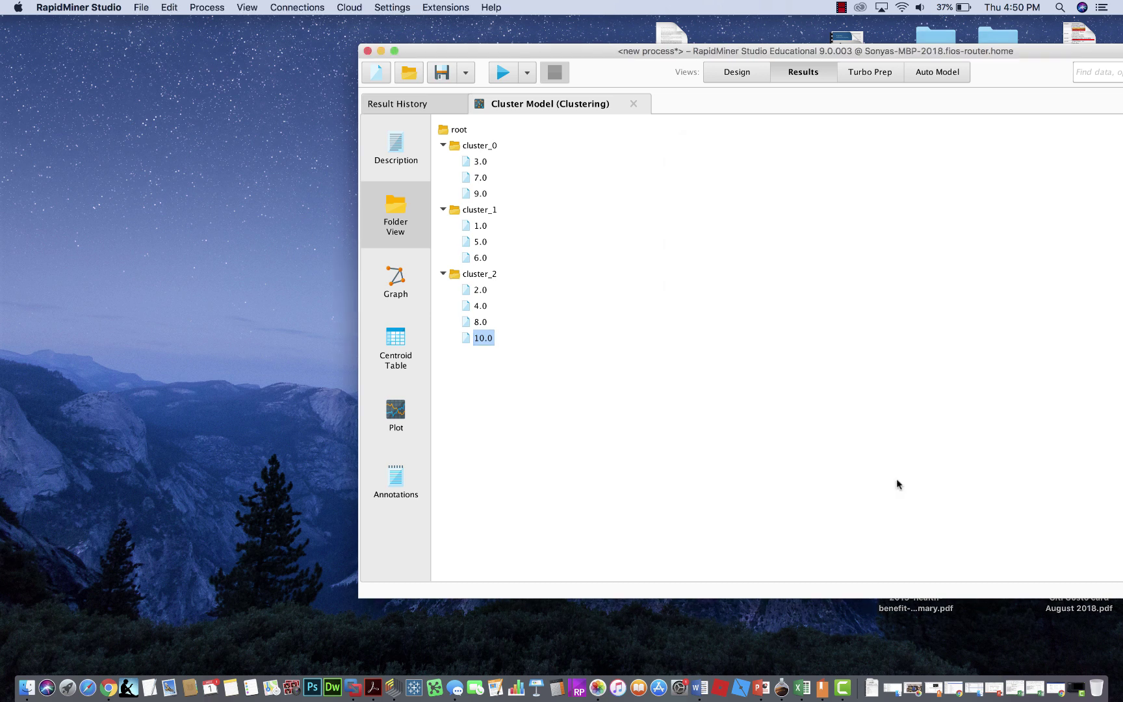